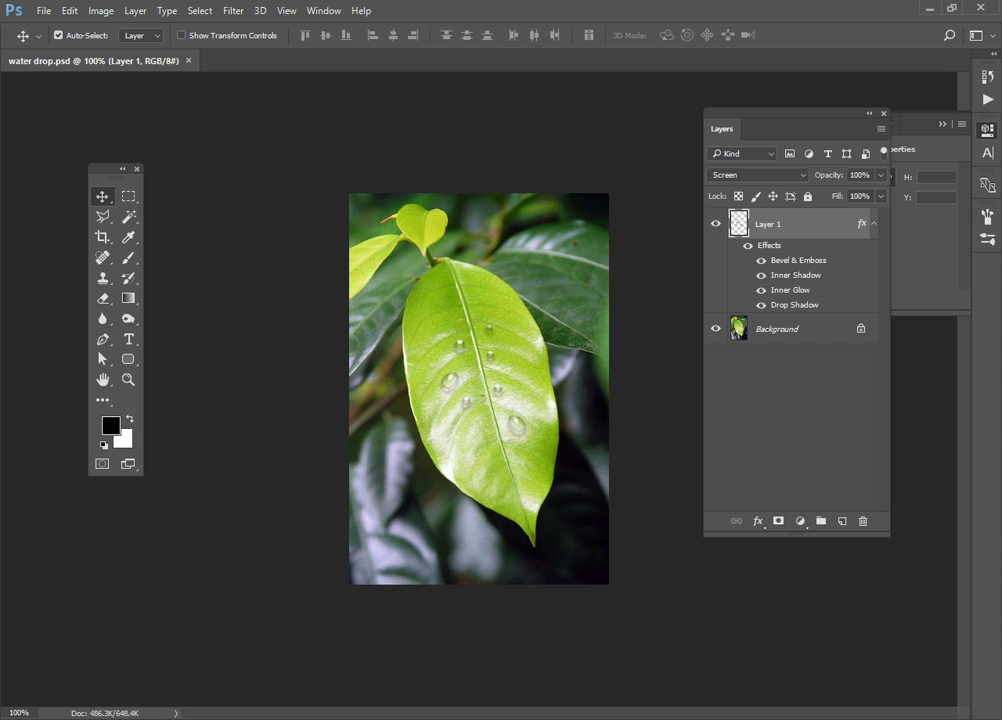
Compare the leaf with and without the finished water-drop Layer 1, then delete that layer
{"action": "left_click", "coordinate": [715, 224]}
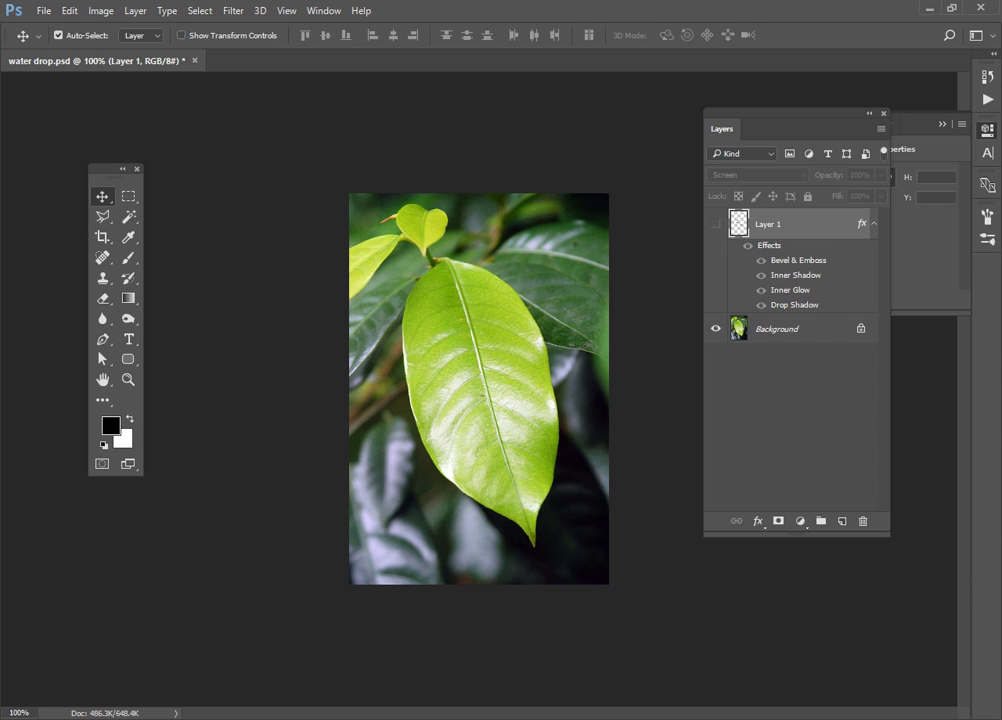
{"action": "left_click", "coordinate": [715, 224]}
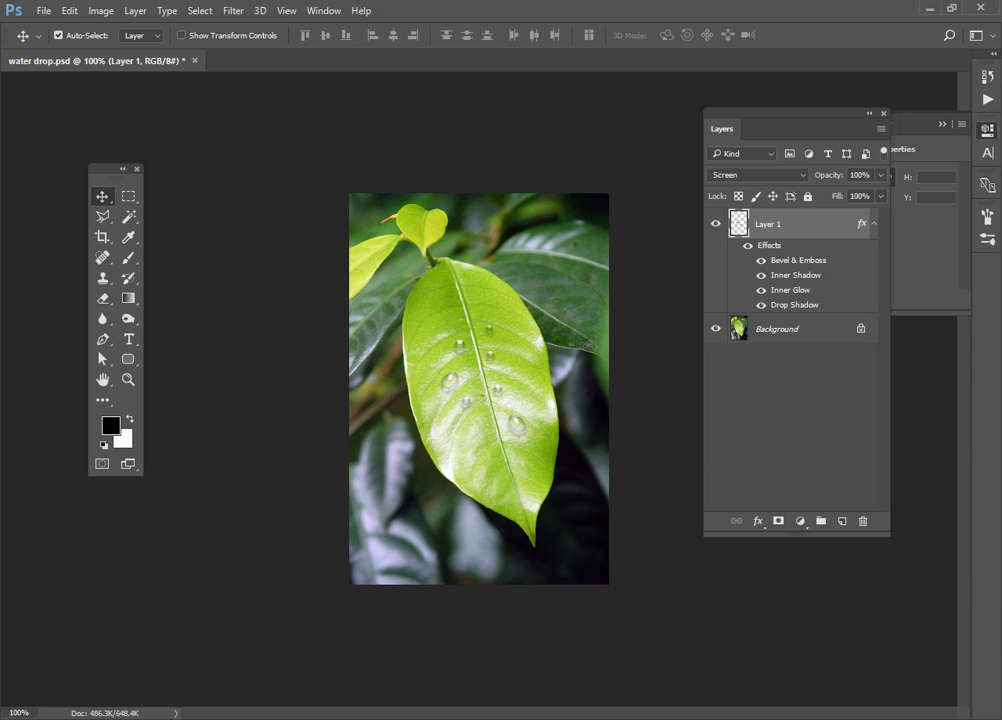
{"action": "mouse_move", "coordinate": [775, 224]}
{"action": "left_mouse_down"}
{"action": "mouse_move", "coordinate": [775, 441]}
{"action": "mouse_move", "coordinate": [863, 521]}
{"action": "left_mouse_up"}
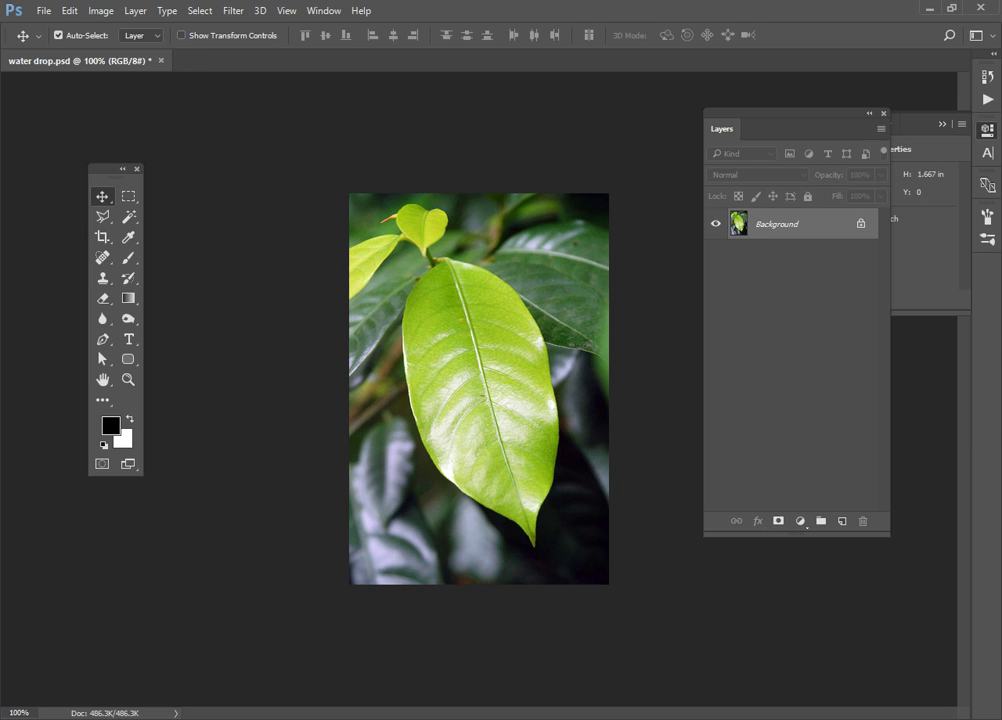
Add a new empty layer and pick a Hard Round brush at size 37, shrunk slightly
{"action": "key", "text": "ctrl+shift+alt+n"}
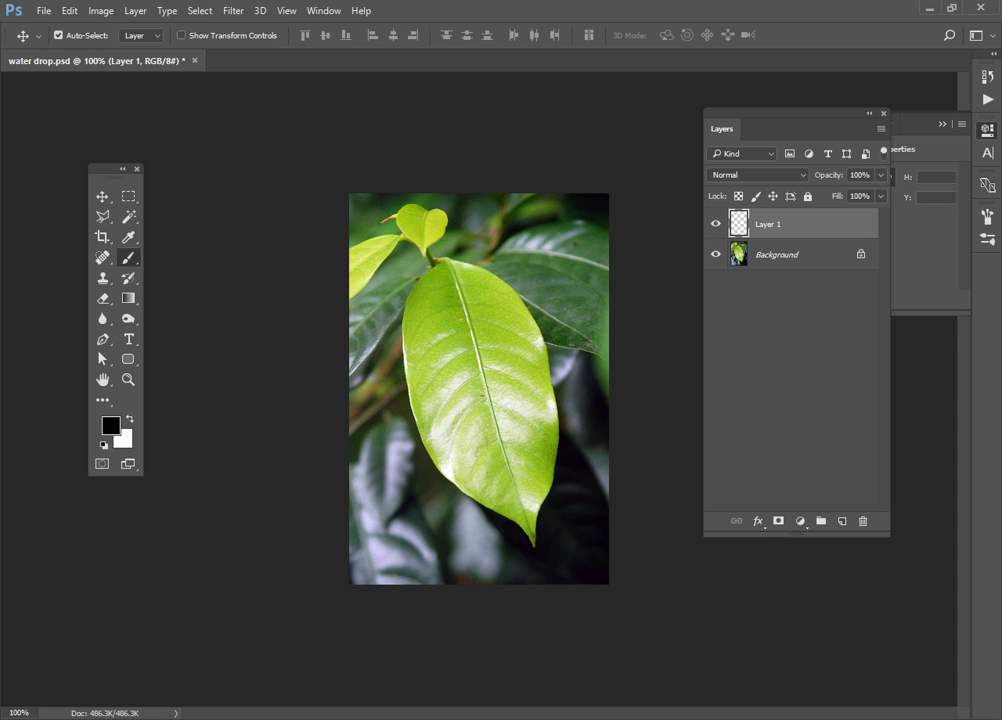
{"action": "key", "text": "b"}
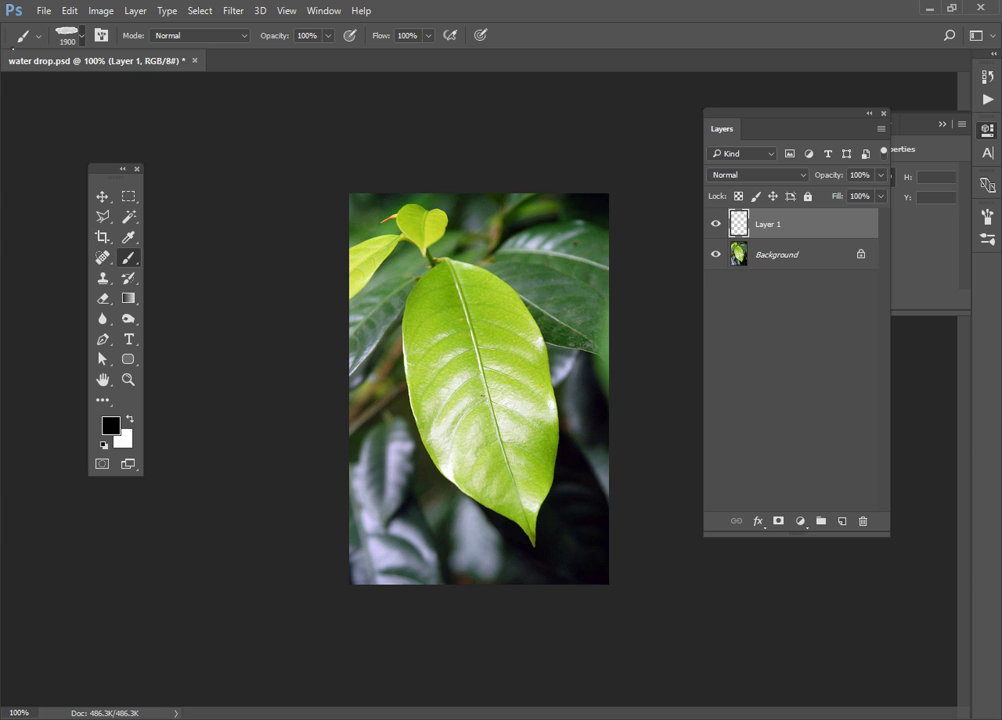
{"action": "left_click", "coordinate": [81, 36]}
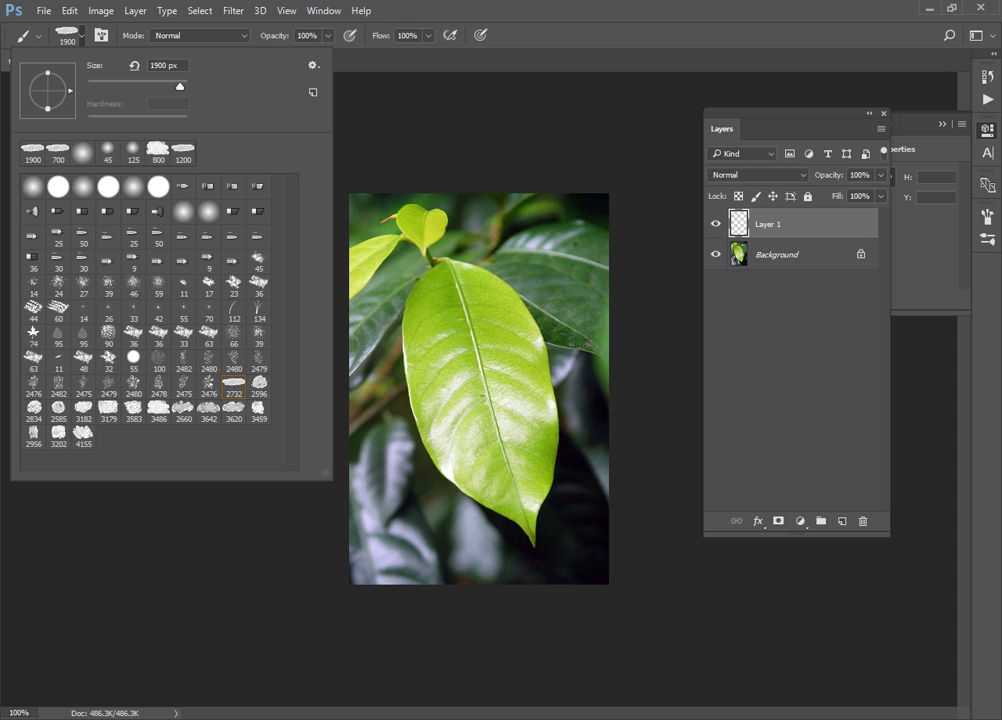
{"action": "left_click", "coordinate": [82, 152]}
{"action": "left_click", "coordinate": [58, 186]}
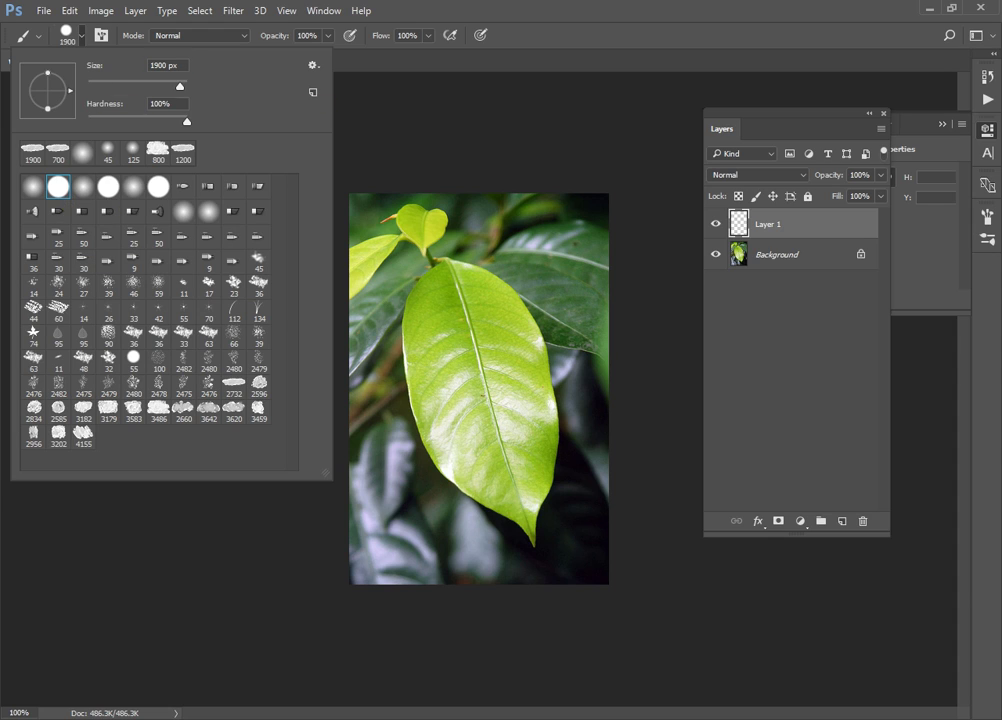
{"action": "type", "text": "37"}
{"action": "key", "text": "Return"}
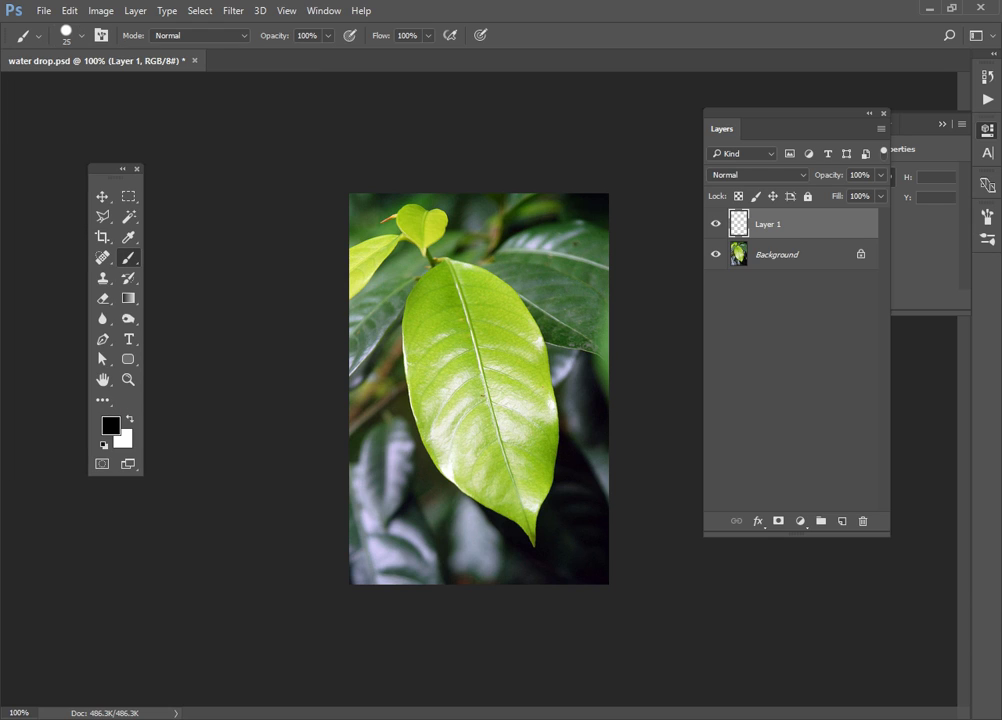
{"action": "key", "text": "bracketleft"}
{"action": "key", "text": "bracketleft"}
{"action": "key", "text": "bracketleft"}
Stamp four black drops of alternating large and small sizes at the leaf centre
{"action": "key", "text": "bracketright"}
{"action": "left_click", "coordinate": [506, 392]}
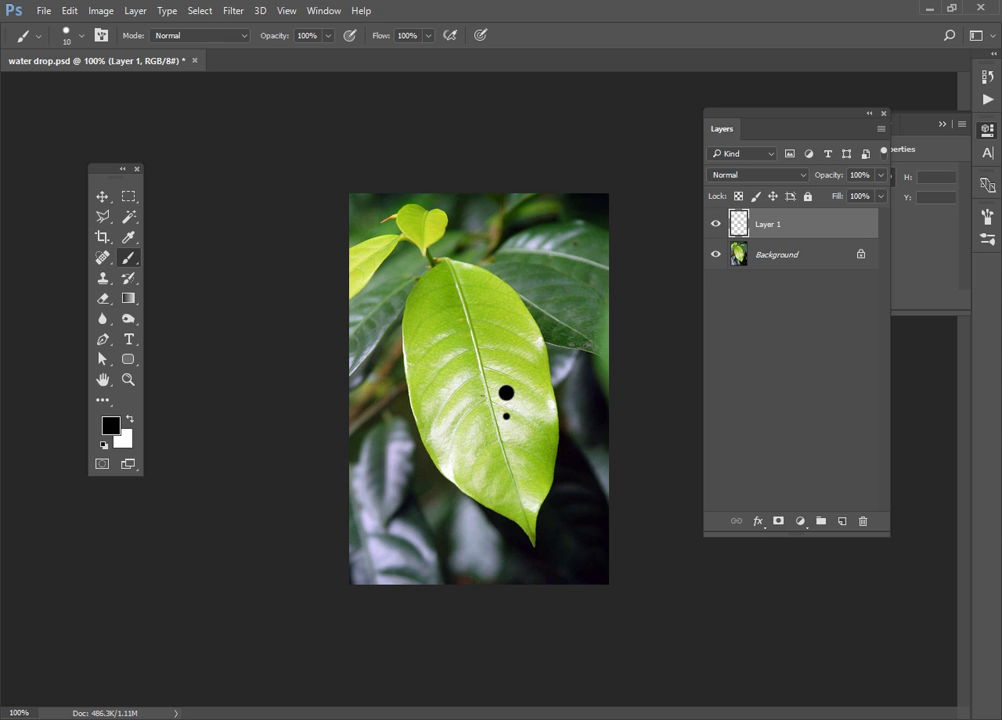
{"action": "left_click", "coordinate": [477, 415]}
{"action": "key", "text": "bracketright"}
{"action": "left_click", "coordinate": [473, 401]}
{"action": "key", "text": "bracketleft"}
{"action": "key", "text": "bracketleft"}
{"action": "left_click", "coordinate": [457, 423]}
Add three more black drops around the cluster and bring up the water drop notes
{"action": "key", "text": "bracketright"}
{"action": "key", "text": "bracketright"}
{"action": "left_click", "coordinate": [471, 373]}
{"action": "key", "text": "bracketright"}
{"action": "key", "text": "bracketright"}
{"action": "left_click", "coordinate": [500, 357]}
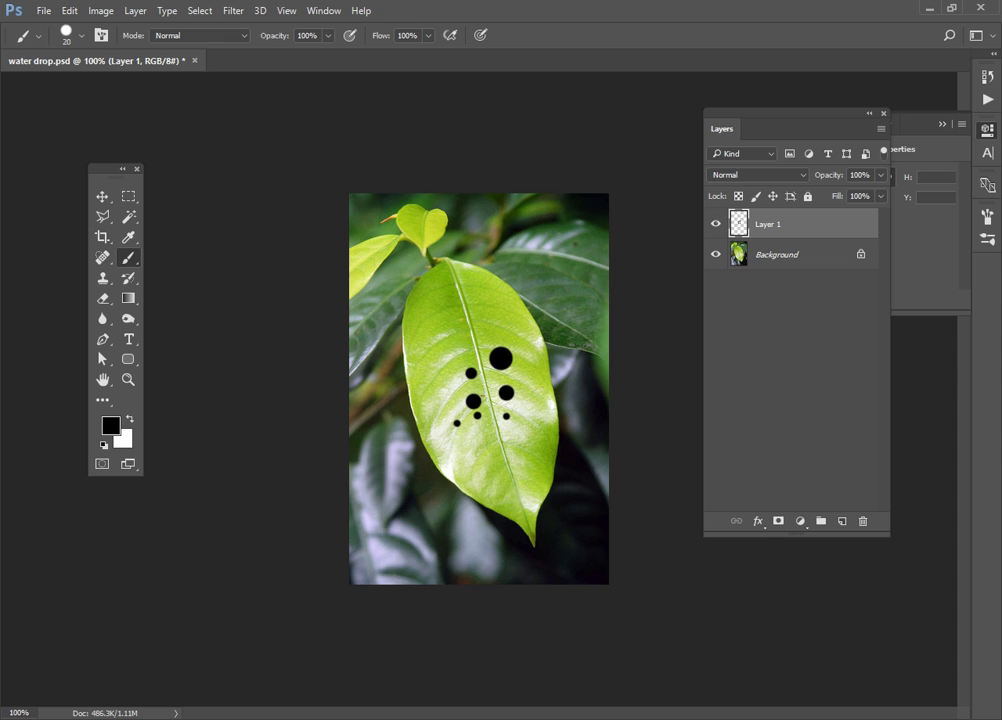
{"action": "key", "text": "bracketleft"}
{"action": "left_click", "coordinate": [460, 384]}
{"action": "left_click", "coordinate": [519, 660]}
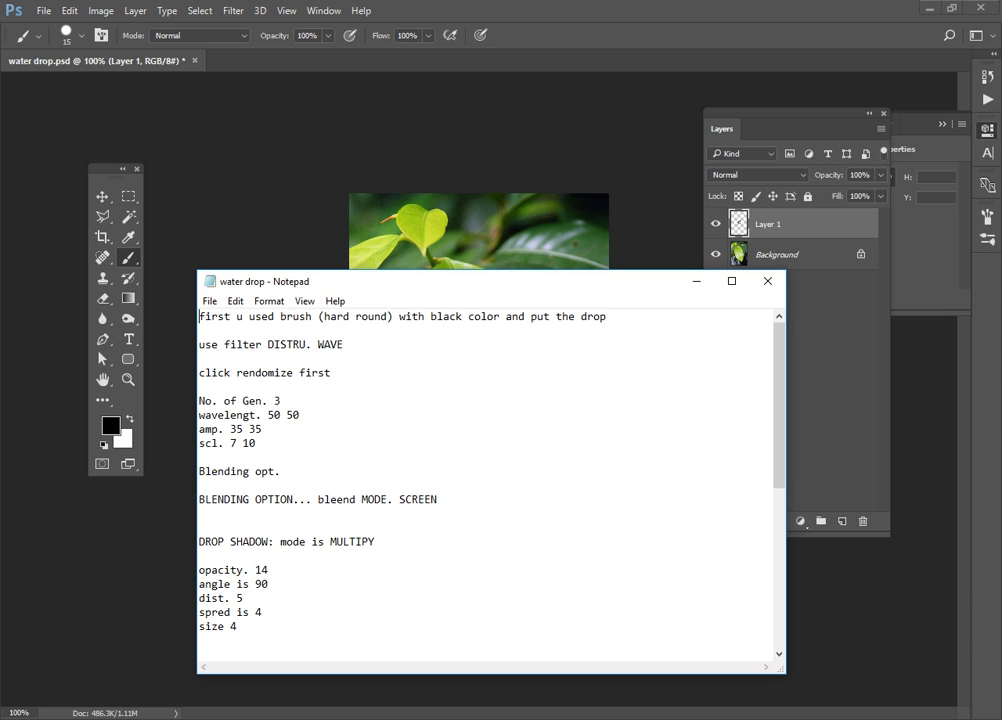
Open the Filter > Distort > Wave dialog and move it off the leaf
{"action": "left_click_drag", "start_coordinate": [199, 344], "coordinate": [343, 344]}
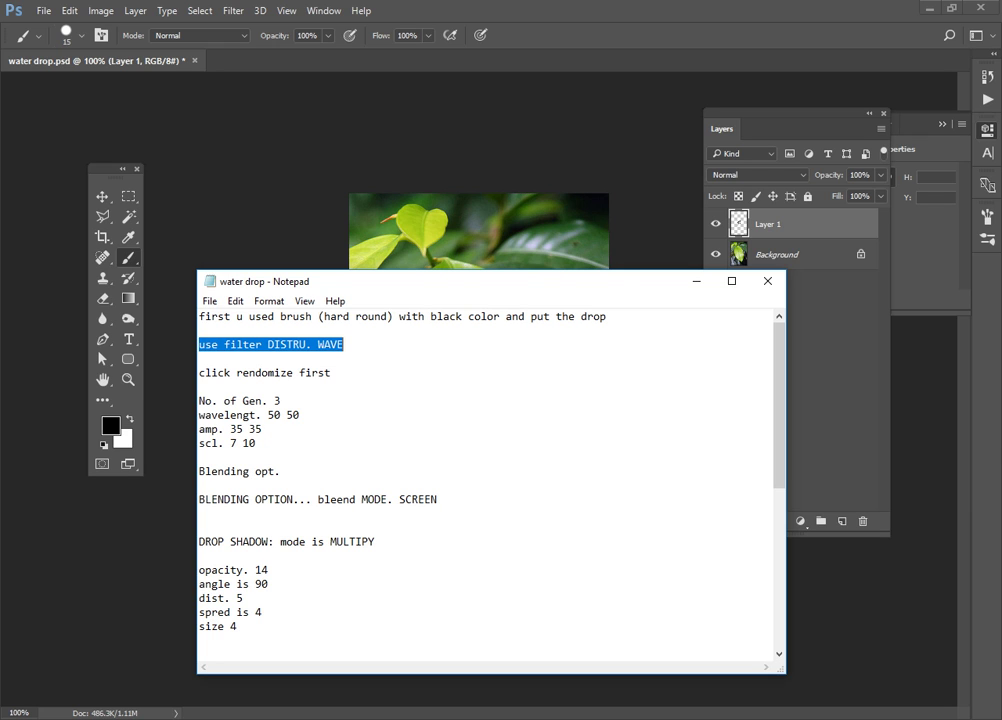
{"action": "left_click", "coordinate": [233, 11]}
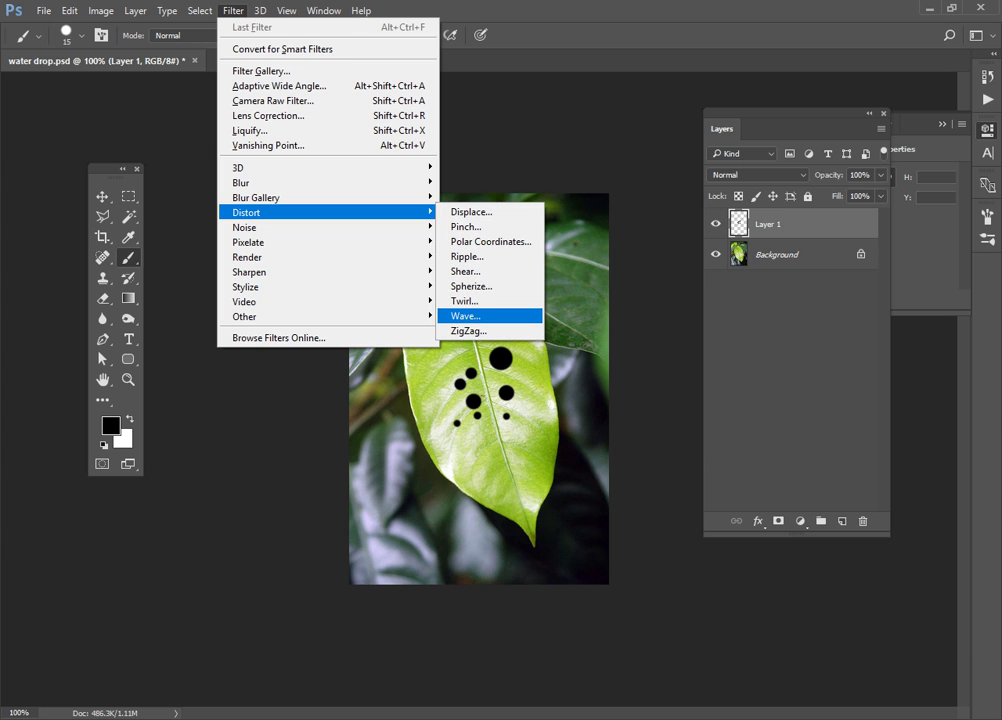
{"action": "left_click", "coordinate": [465, 316]}
{"action": "left_click_drag", "start_coordinate": [447, 145], "coordinate": [700, 226]}
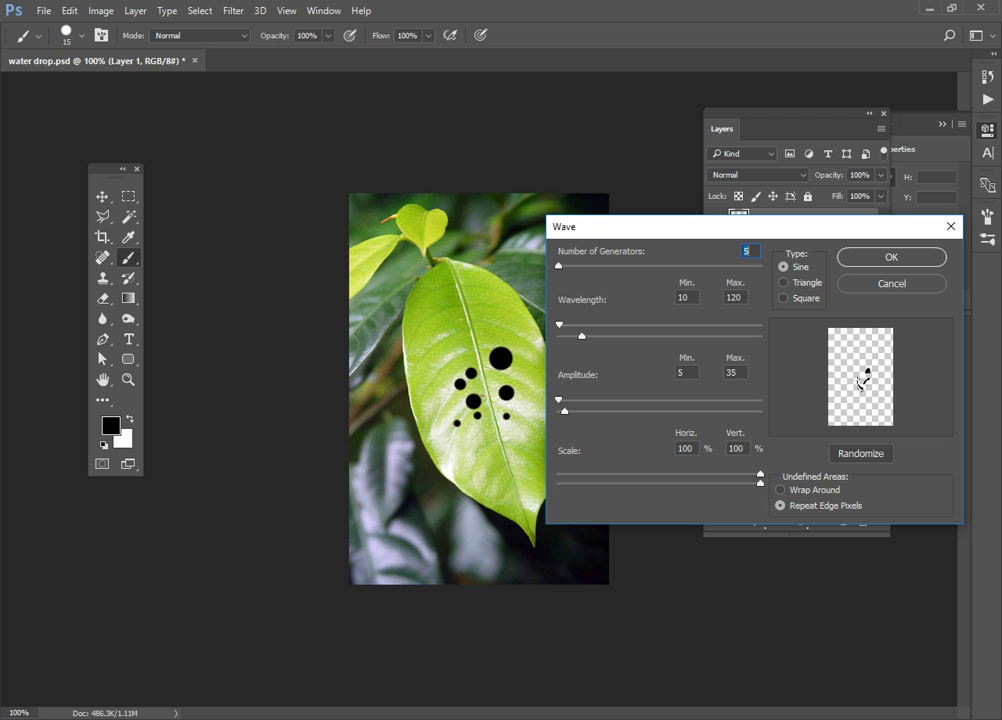
Read the notes' Wave generators, amplitude and scale values, then return to the dialog
{"action": "key", "text": "alt+Tab"}
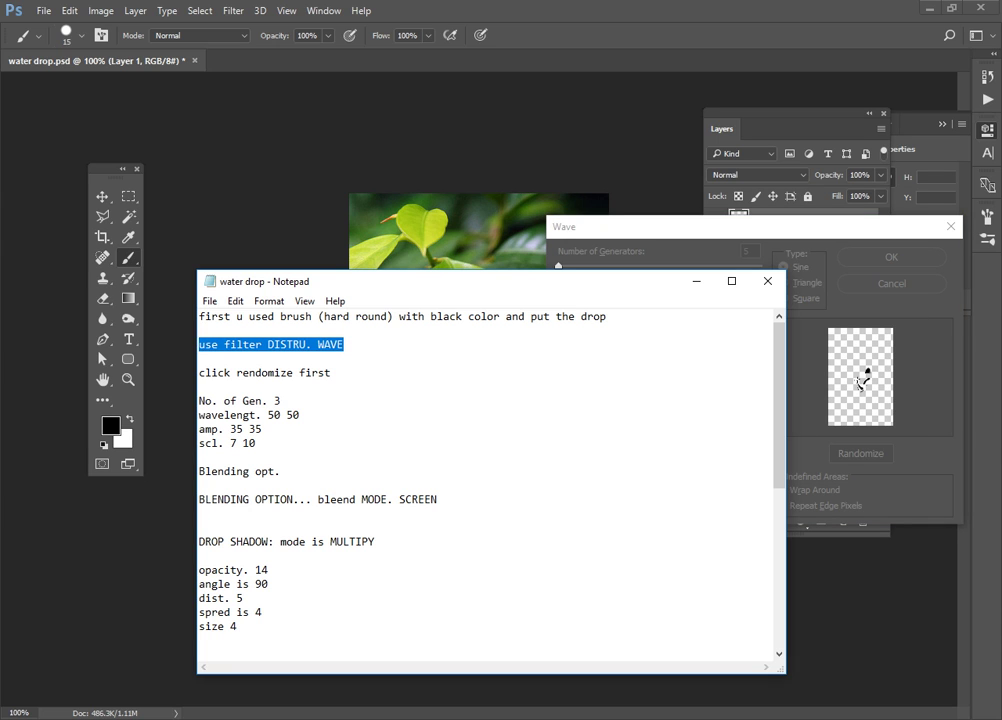
{"action": "mouse_move", "coordinate": [218, 400]}
{"action": "left_mouse_down"}
{"action": "mouse_move", "coordinate": [281, 400]}
{"action": "mouse_move", "coordinate": [268, 414]}
{"action": "mouse_move", "coordinate": [199, 414]}
{"action": "left_mouse_up"}
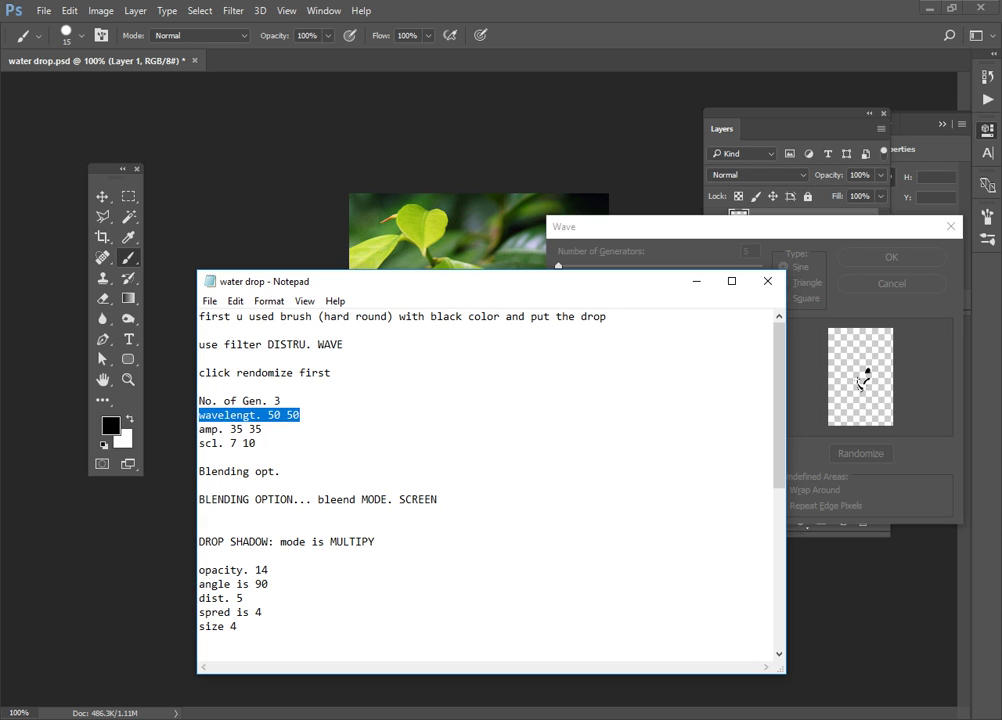
{"action": "left_click", "coordinate": [262, 428]}
{"action": "left_click_drag", "start_coordinate": [262, 428], "coordinate": [199, 428]}
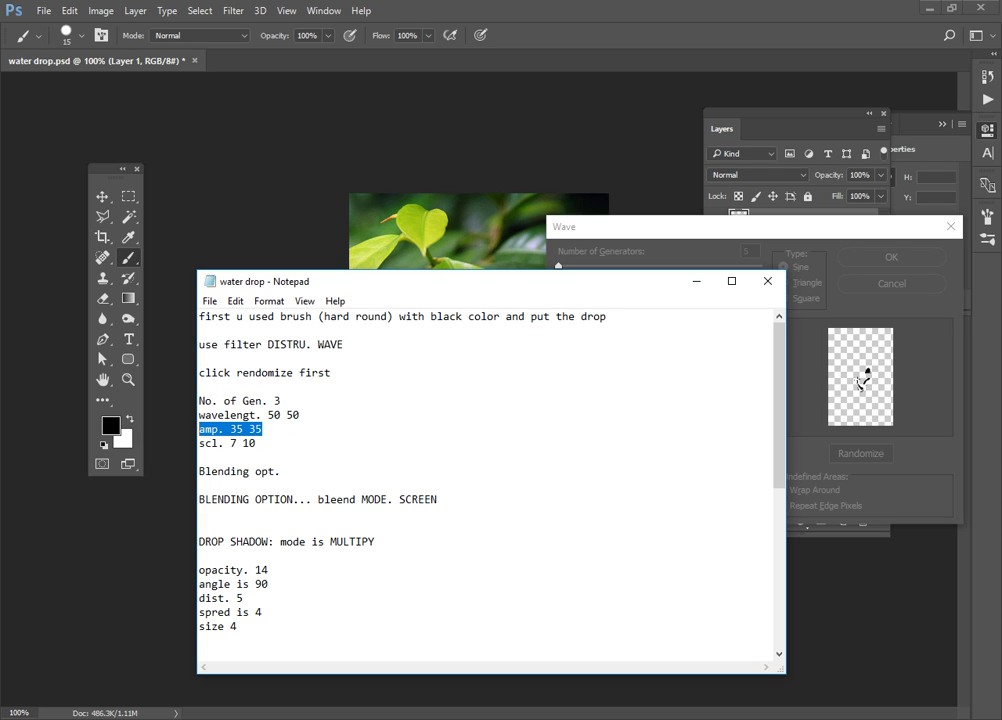
{"action": "left_click_drag", "start_coordinate": [256, 442], "coordinate": [199, 442]}
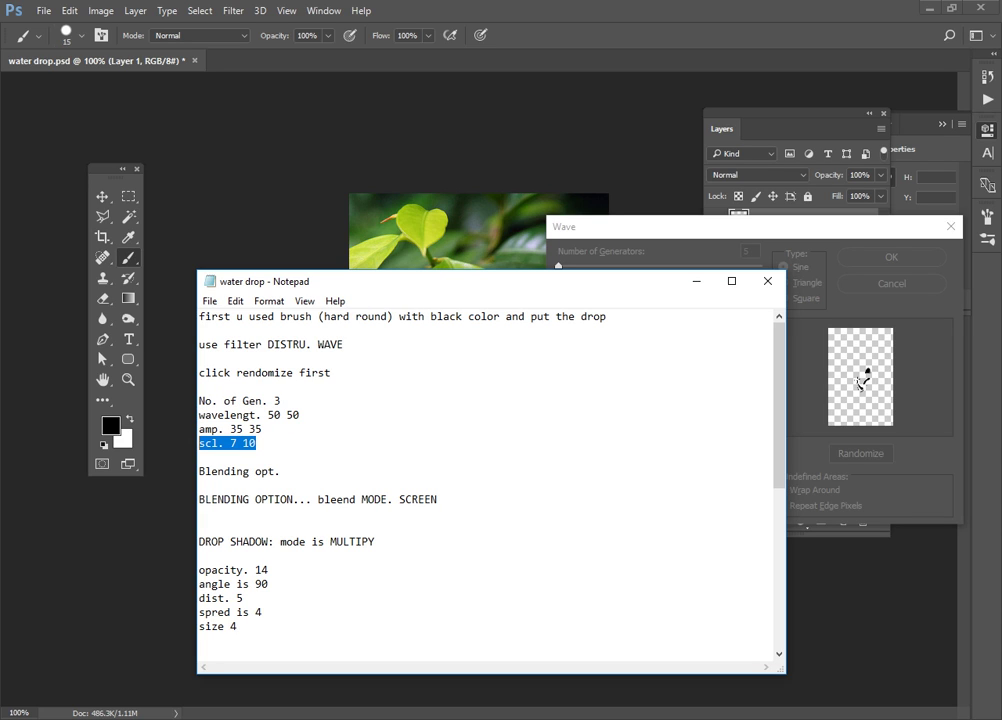
{"action": "key", "text": "alt+Tab"}
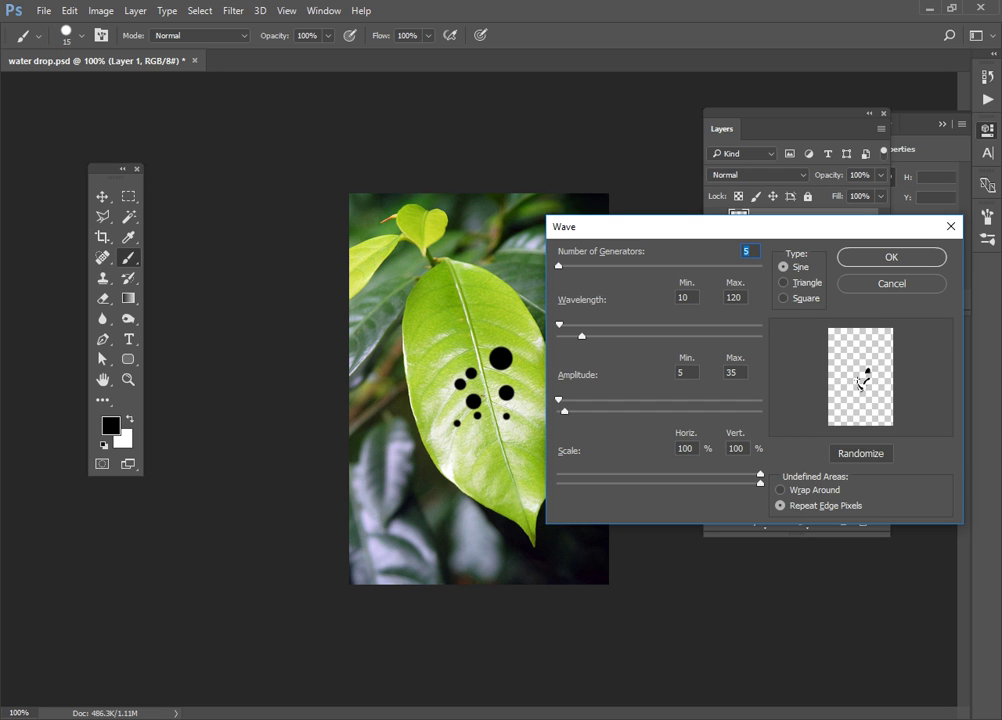
Set the Wave filter to 3 generators with wavelength 50/50
{"action": "type", "text": "3"}
{"action": "key", "text": "Tab"}
{"action": "key", "text": "alt+Tab"}
{"action": "key", "text": "alt+Tab"}
{"action": "type", "text": "50"}
{"action": "type", "text": "5"}
{"action": "key", "text": "BackSpace"}
{"action": "key", "text": "Tab"}
{"action": "type", "text": "50"}
Set amplitude 35, scale 7%/10%, randomize the pattern and apply the Wave filter
{"action": "key", "text": "alt+Tab"}
{"action": "key", "text": "alt+Tab"}
{"action": "key", "text": "Tab"}
{"action": "key", "text": "shift+Tab"}
{"action": "key", "text": "shift+Tab"}
{"action": "type", "text": "50"}
{"action": "key", "text": "Tab"}
{"action": "type", "text": "50"}
{"action": "key", "text": "Tab"}
{"action": "type", "text": "35"}
{"action": "key", "text": "Tab"}
{"action": "key", "text": "alt+Tab"}
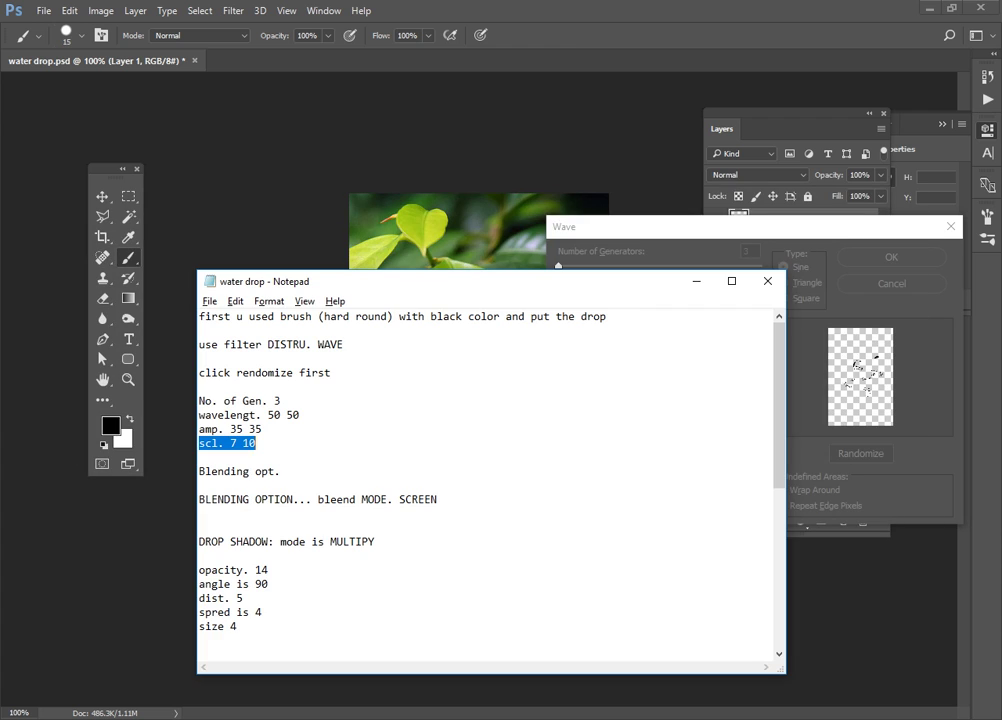
{"action": "key", "text": "alt+Tab"}
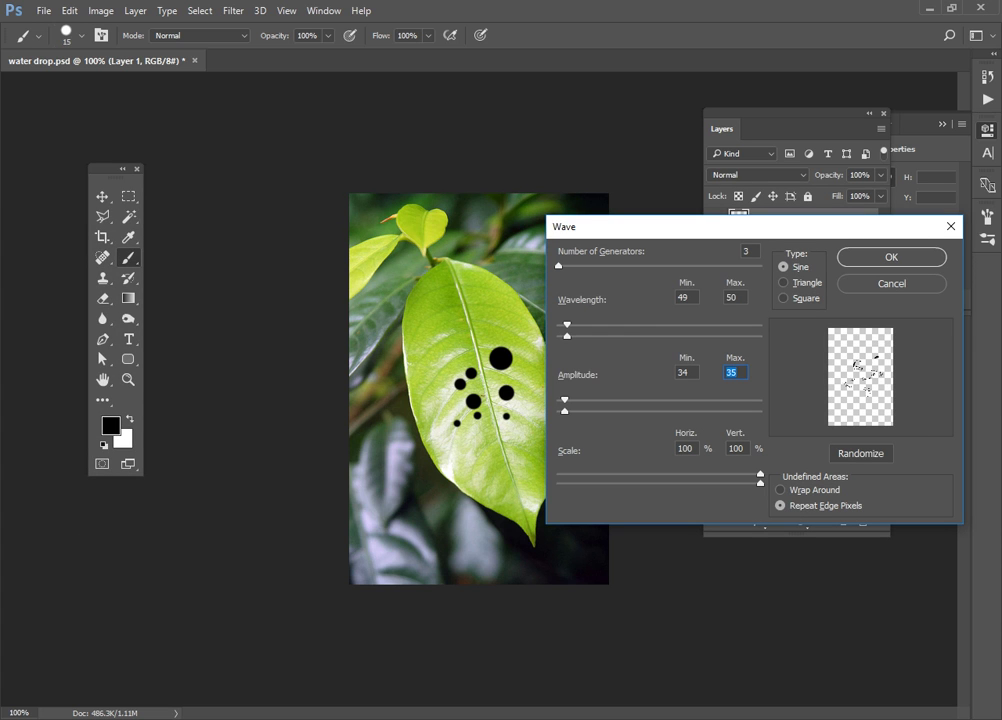
{"action": "key", "text": "Tab"}
{"action": "type", "text": "7"}
{"action": "key", "text": "Tab"}
{"action": "type", "text": "10"}
{"action": "key", "text": "Tab"}
{"action": "key", "text": "alt"}
{"action": "key", "text": "space"}
{"action": "key", "text": "space"}
{"action": "key", "text": "Return"}
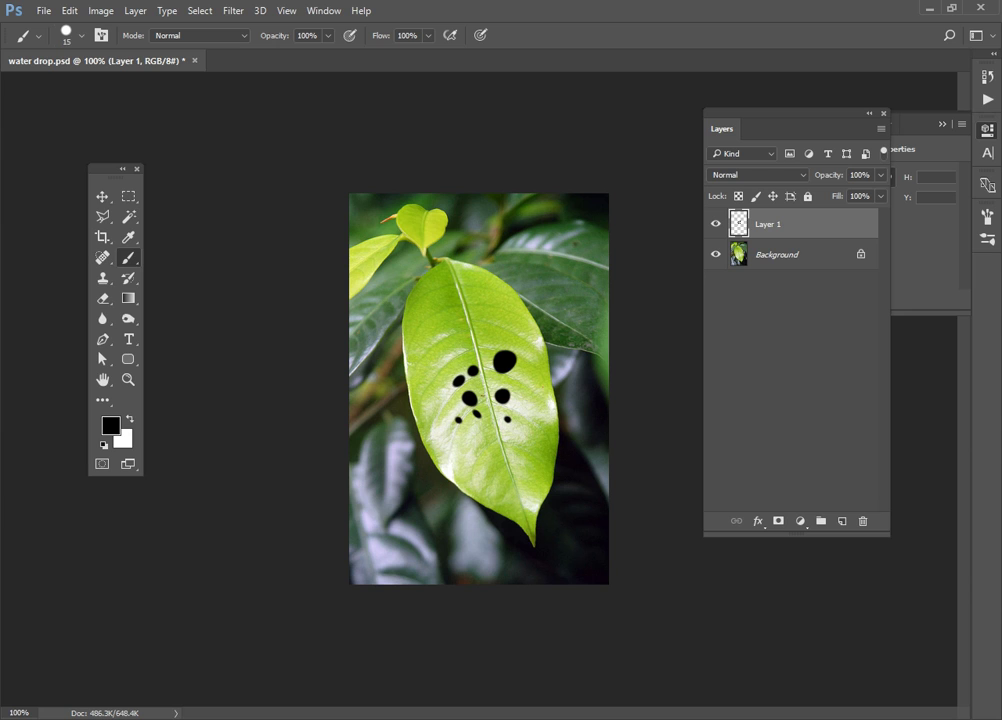
Highlight the Blending Options and Screen blend mode lines in the Notepad notes
{"action": "key", "text": "alt+Tab"}
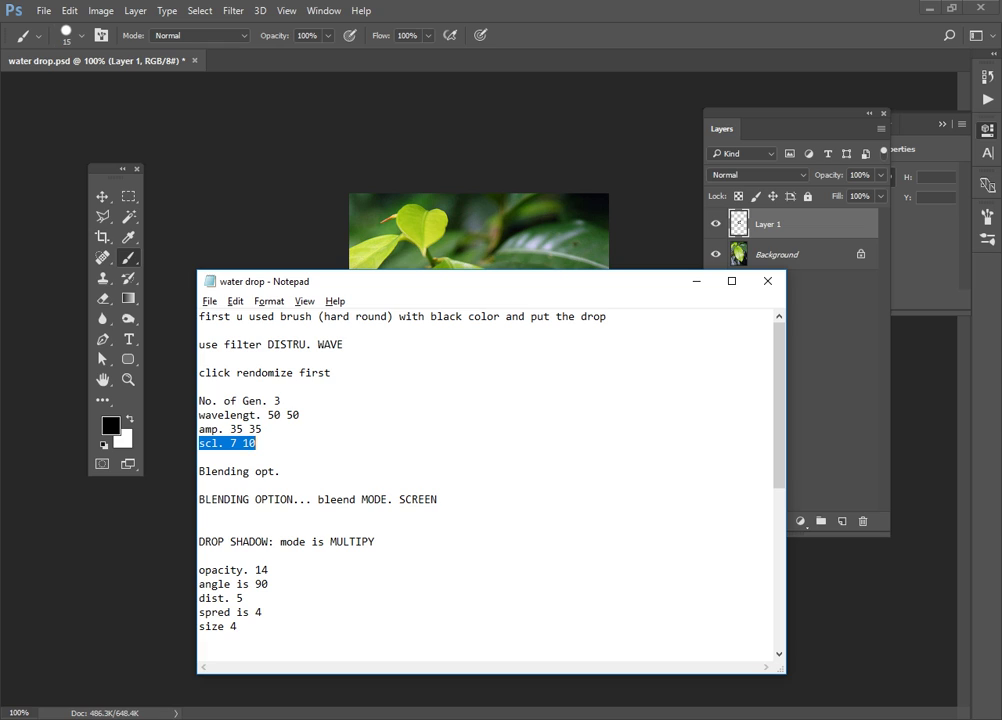
{"action": "left_click_drag", "start_coordinate": [199, 471], "coordinate": [281, 471]}
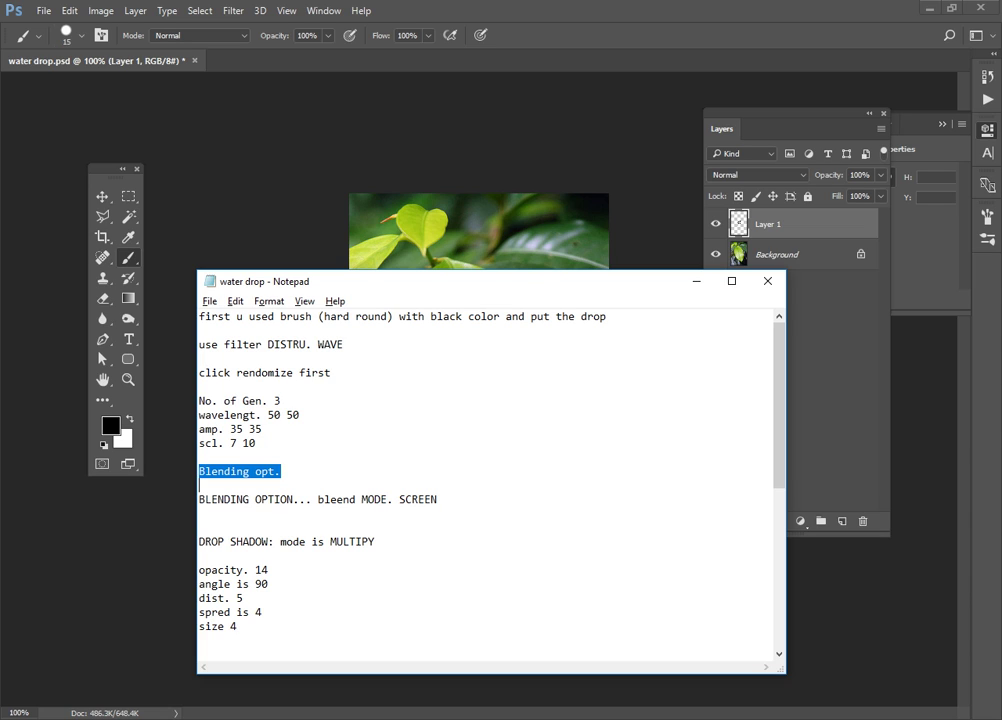
{"action": "left_click_drag", "start_coordinate": [199, 499], "coordinate": [437, 499]}
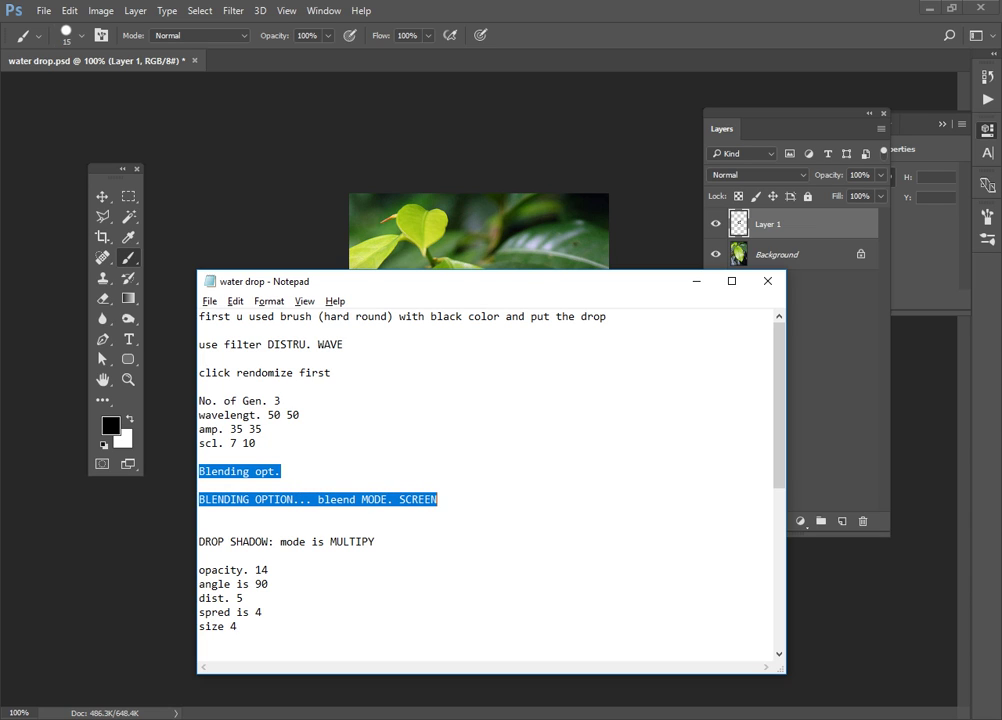
{"action": "key", "text": "alt+Tab"}
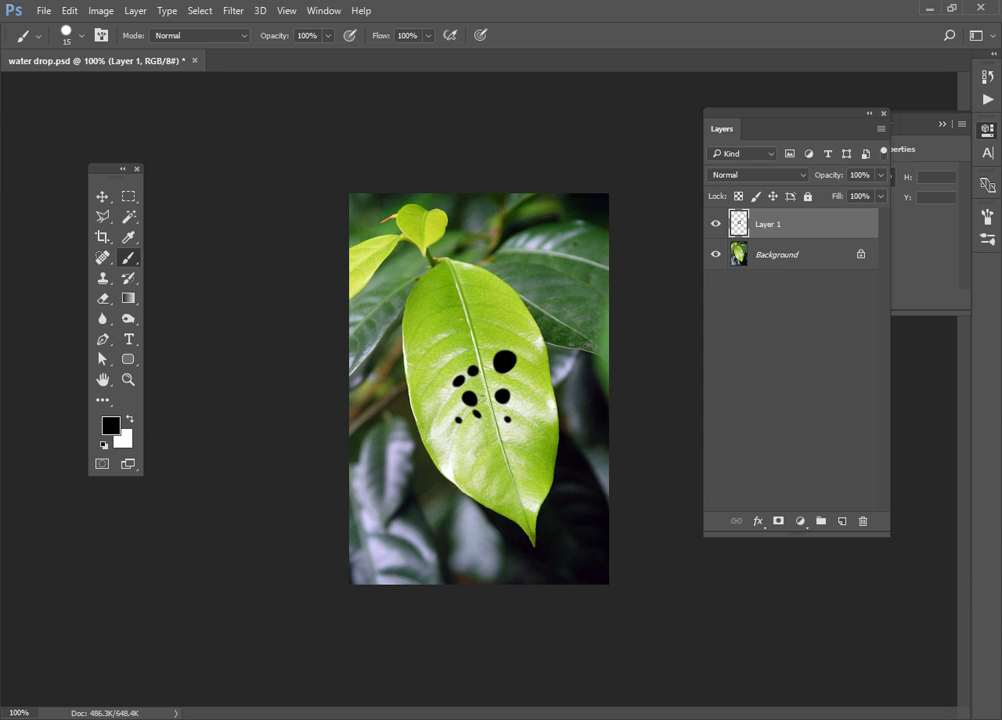
Open Layer 1's Blending Options and move the Layer Style dialog off the canvas
{"action": "right_click", "coordinate": [806, 224]}
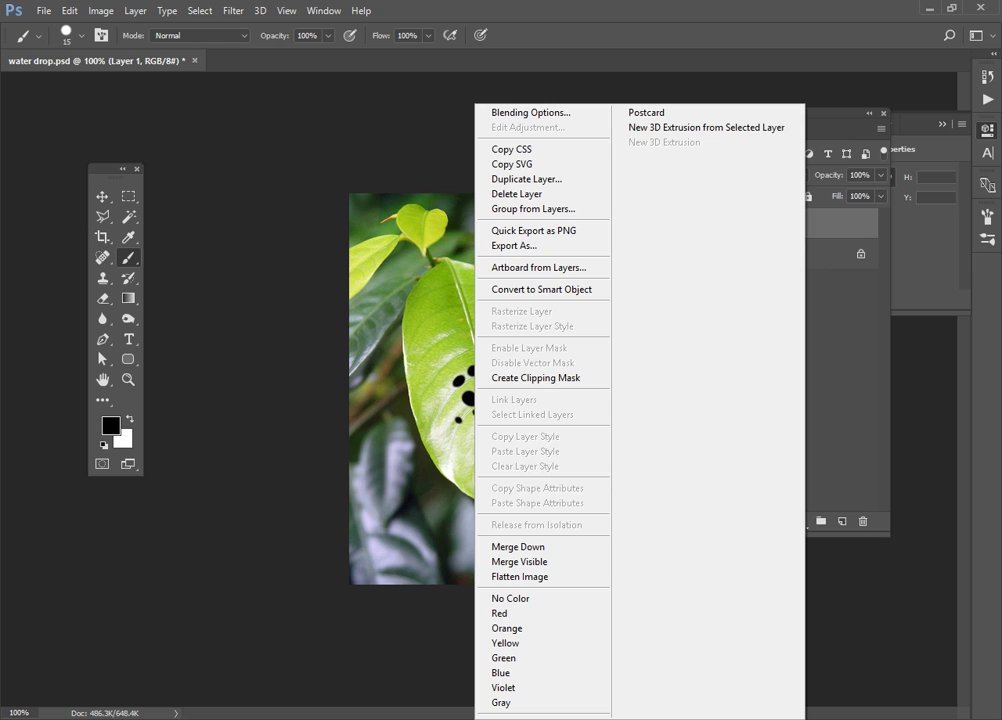
{"action": "key", "text": "d"}
{"action": "key", "text": "Up"}
{"action": "key", "text": "Up"}
{"action": "key", "text": "Up"}
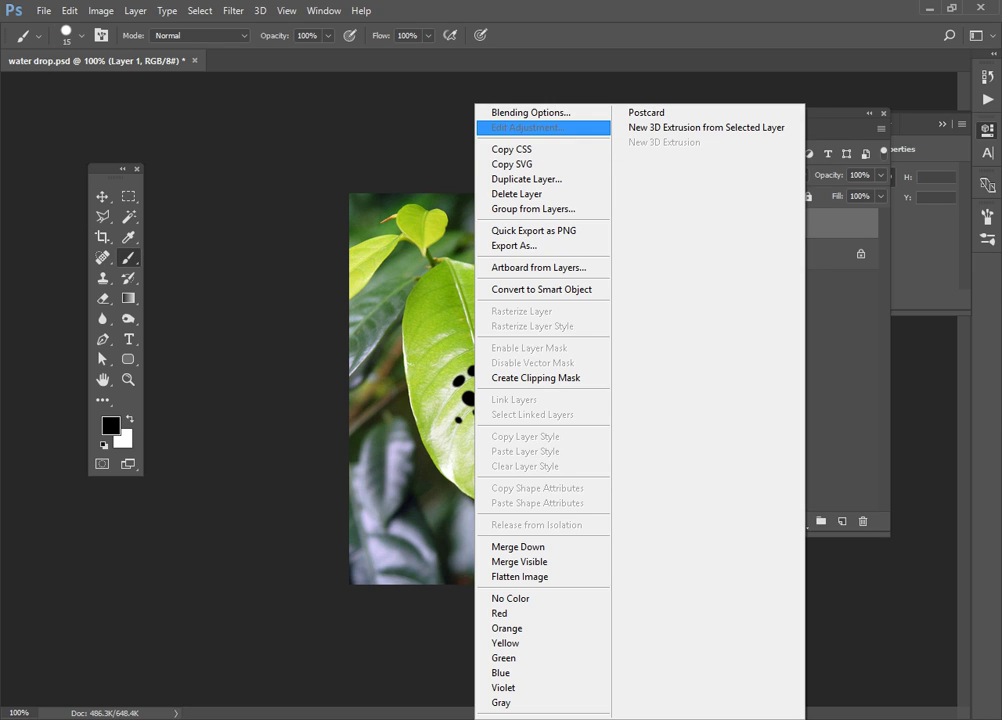
{"action": "key", "text": "Up"}
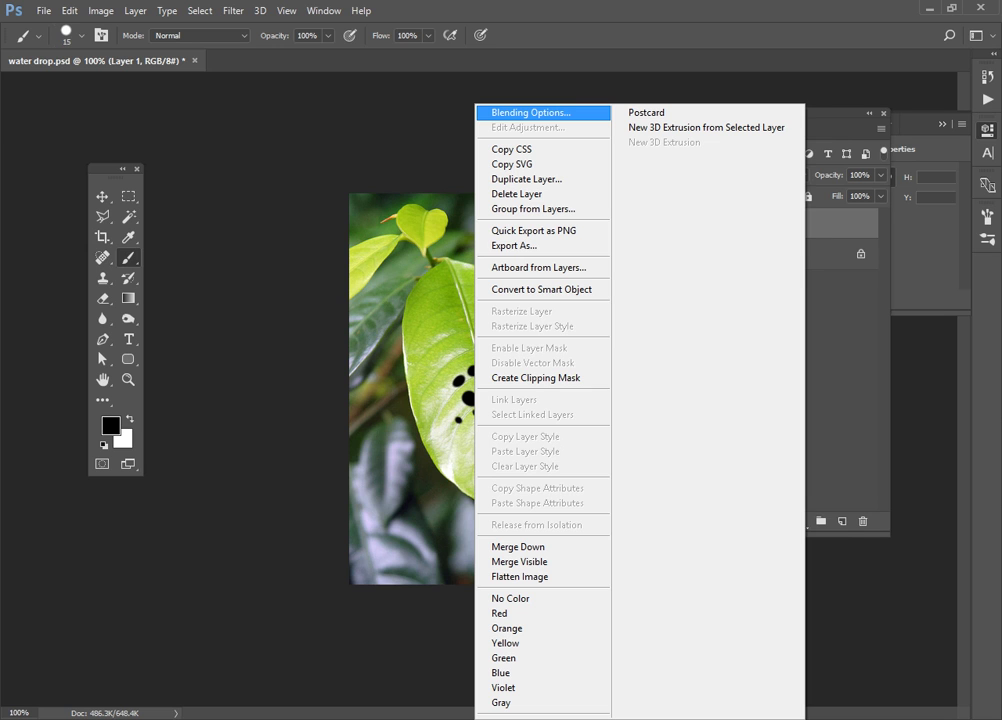
{"action": "key", "text": "Return"}
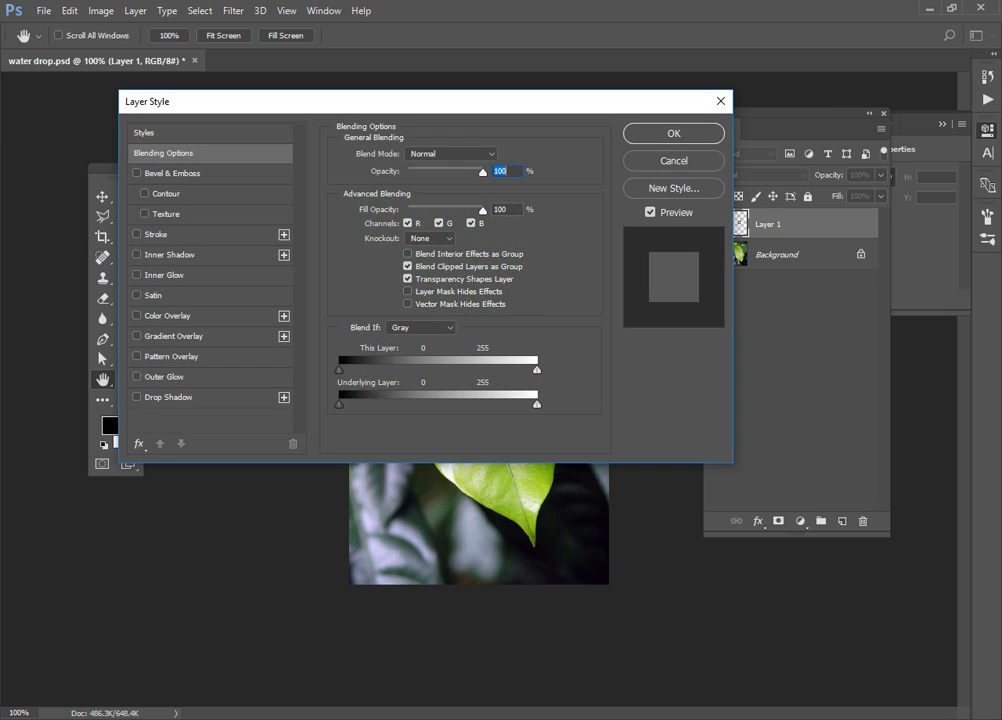
{"action": "left_click_drag", "start_coordinate": [504, 104], "coordinate": [813, 112]}
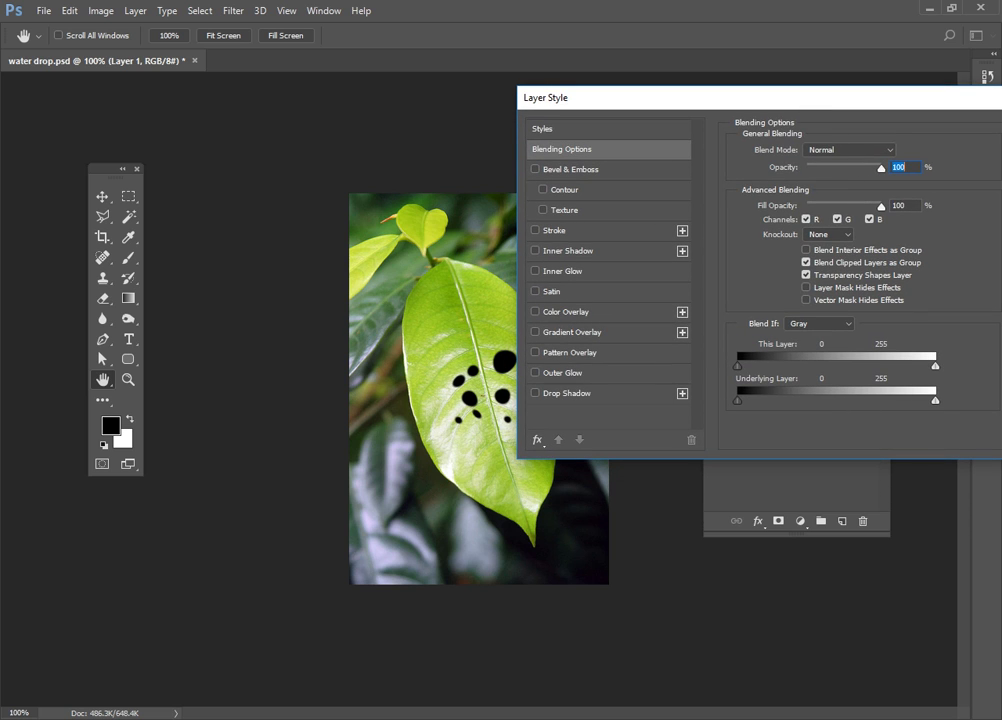
Switch Layer 1's blend mode to Screen and mark the drop shadow note as next
{"action": "left_click", "coordinate": [848, 150]}
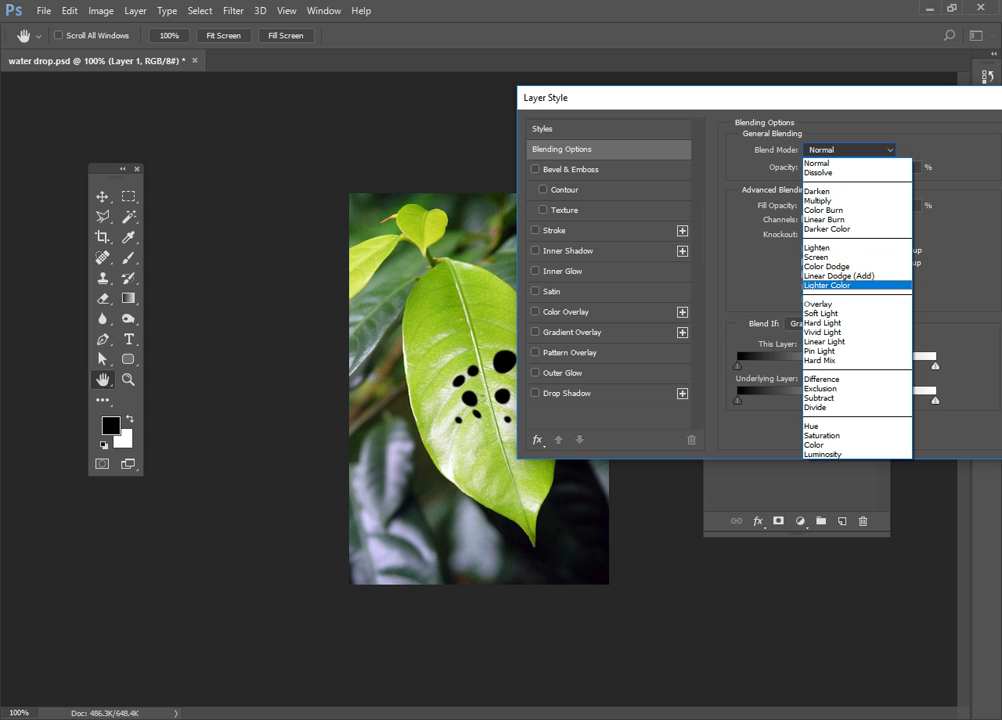
{"action": "left_click", "coordinate": [830, 257]}
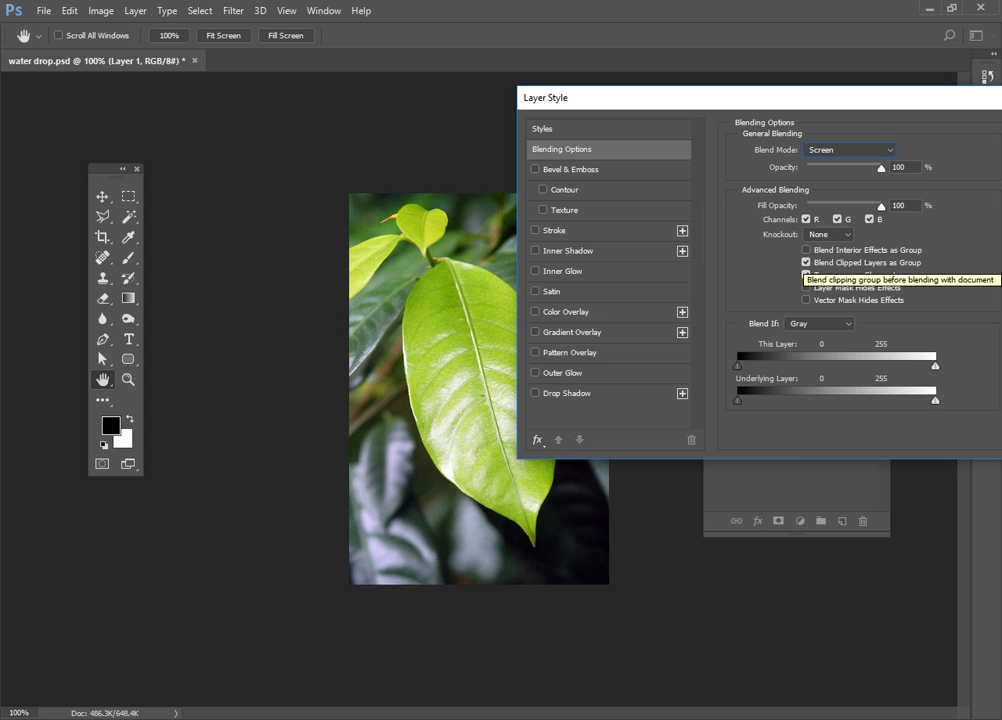
{"action": "key", "text": "alt+Tab"}
{"action": "key", "text": "alt+Tab"}
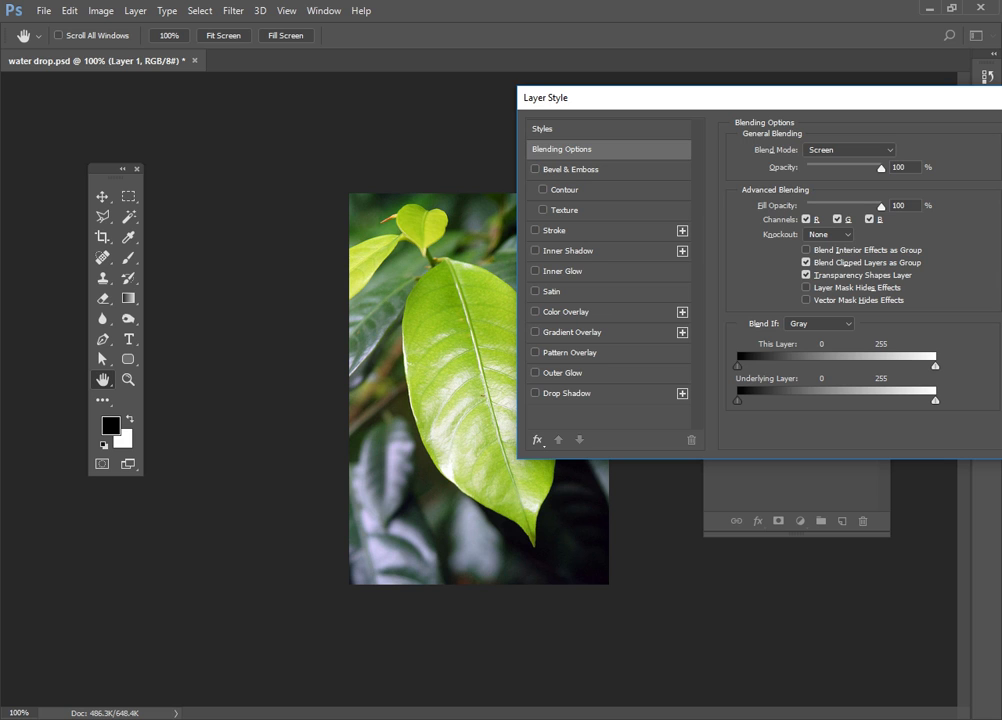
{"action": "key", "text": "alt+Tab"}
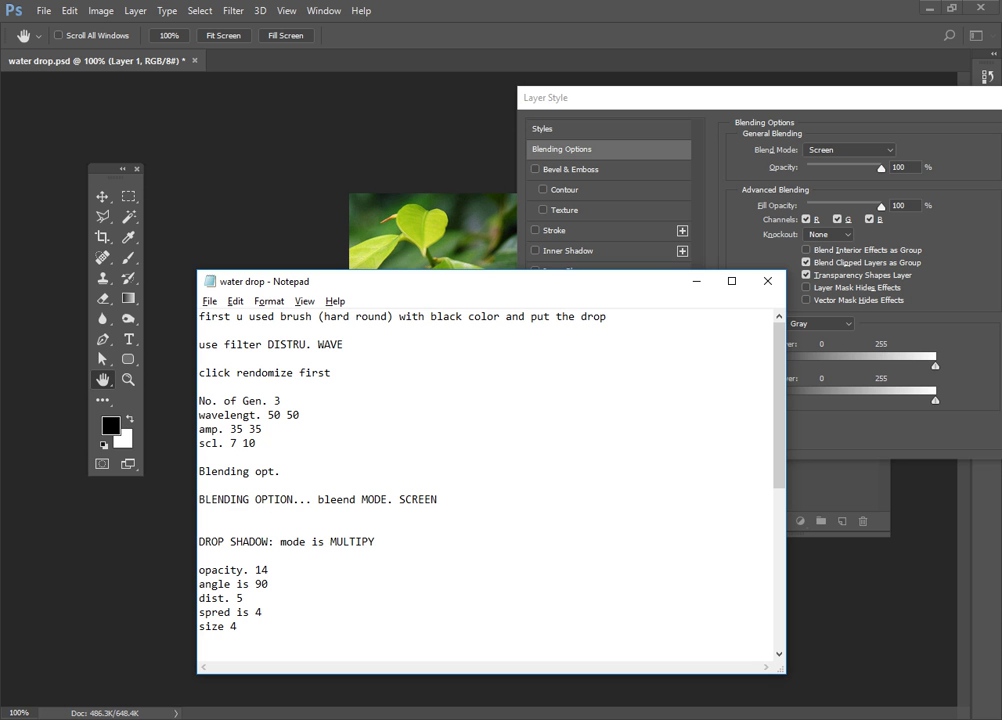
{"action": "left_click_drag", "start_coordinate": [199, 541], "coordinate": [374, 541]}
{"action": "key", "text": "alt+Tab"}
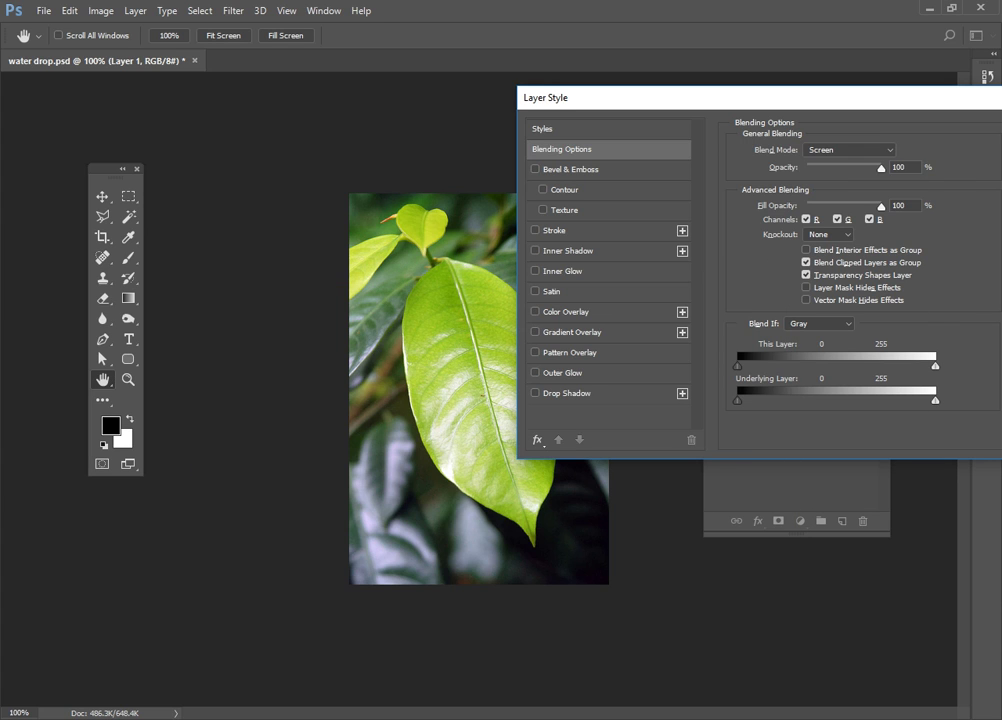
Enable Drop Shadow on Layer 1 and set its opacity to 14%
{"action": "left_click", "coordinate": [567, 393]}
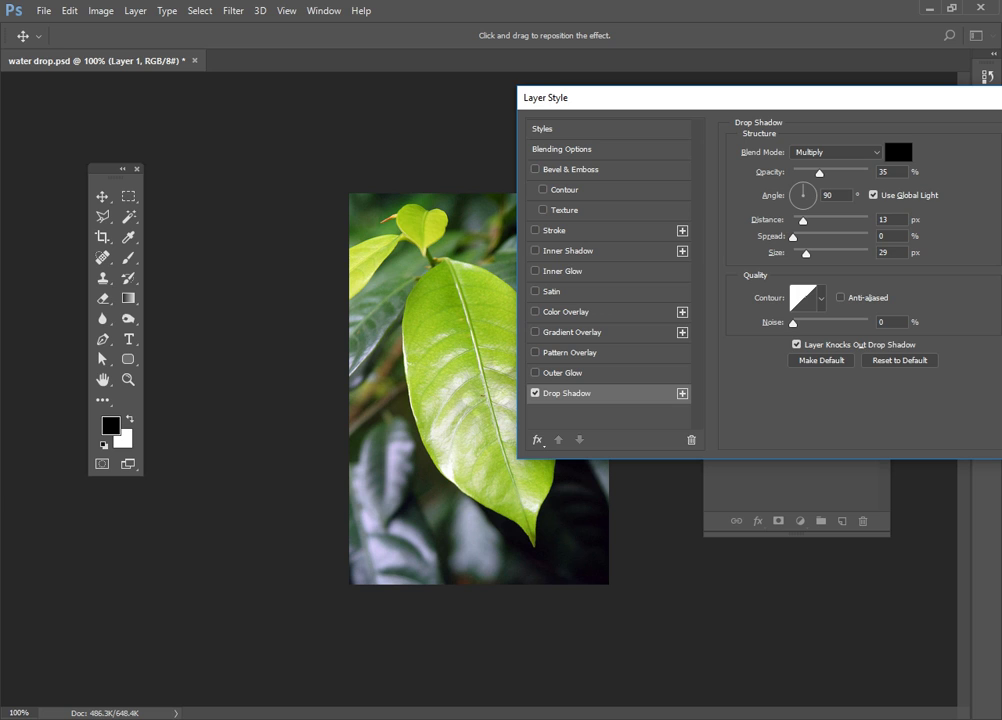
{"action": "key", "text": "alt+Tab"}
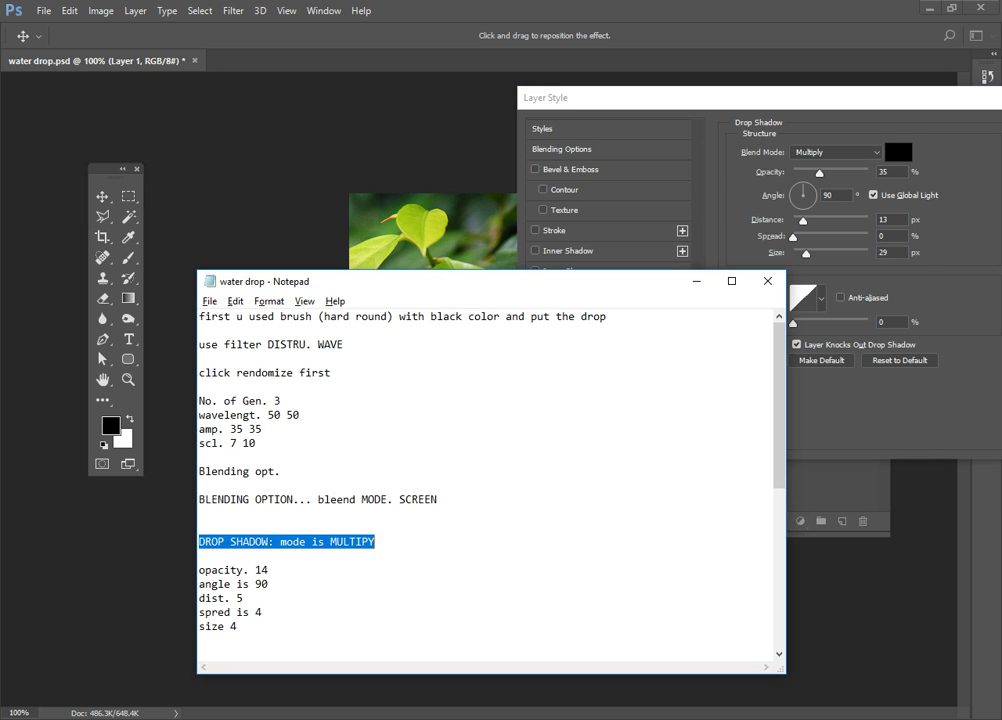
{"action": "left_click_drag", "start_coordinate": [238, 626], "coordinate": [199, 569]}
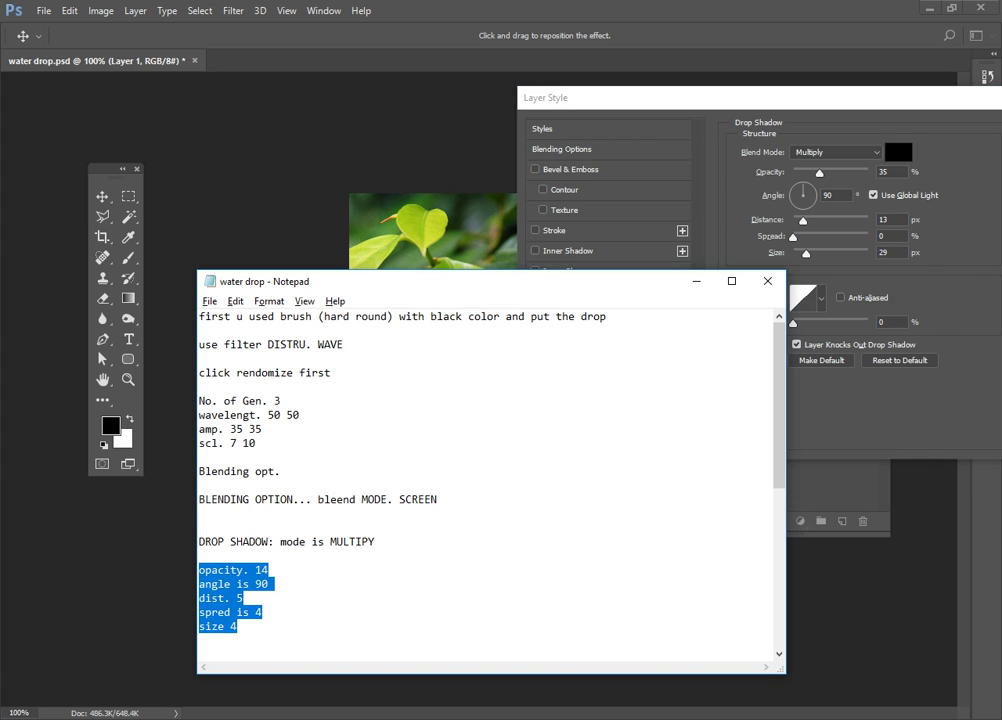
{"action": "key", "text": "alt+Tab"}
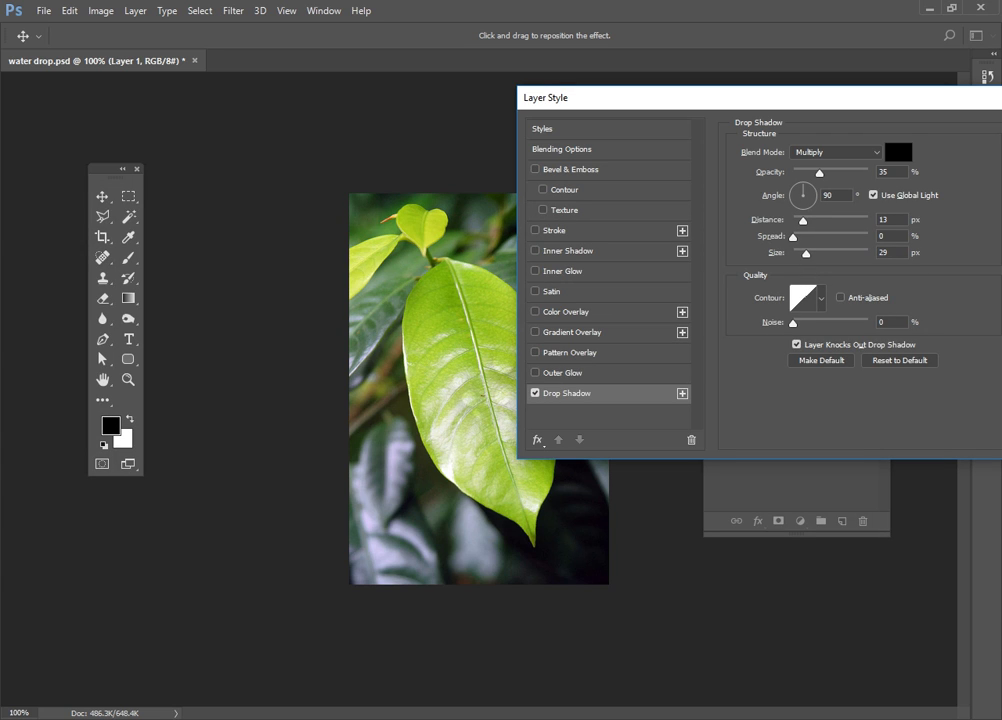
{"action": "key", "text": "Tab"}
{"action": "type", "text": "14"}
{"action": "key", "text": "alt+Tab"}
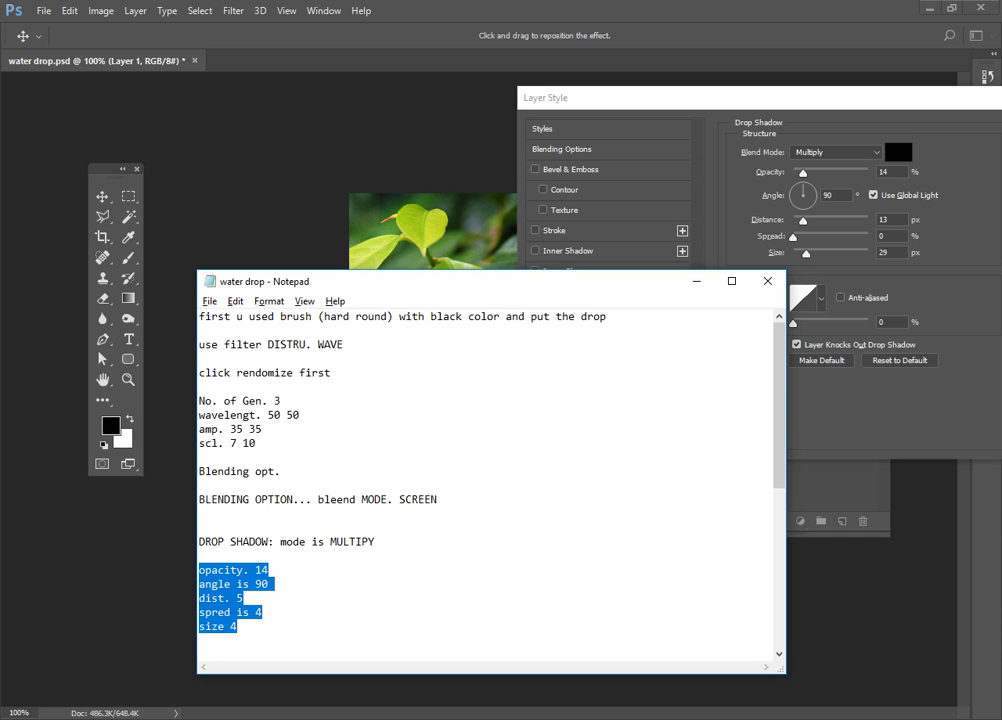
{"action": "key", "text": "alt+Tab"}
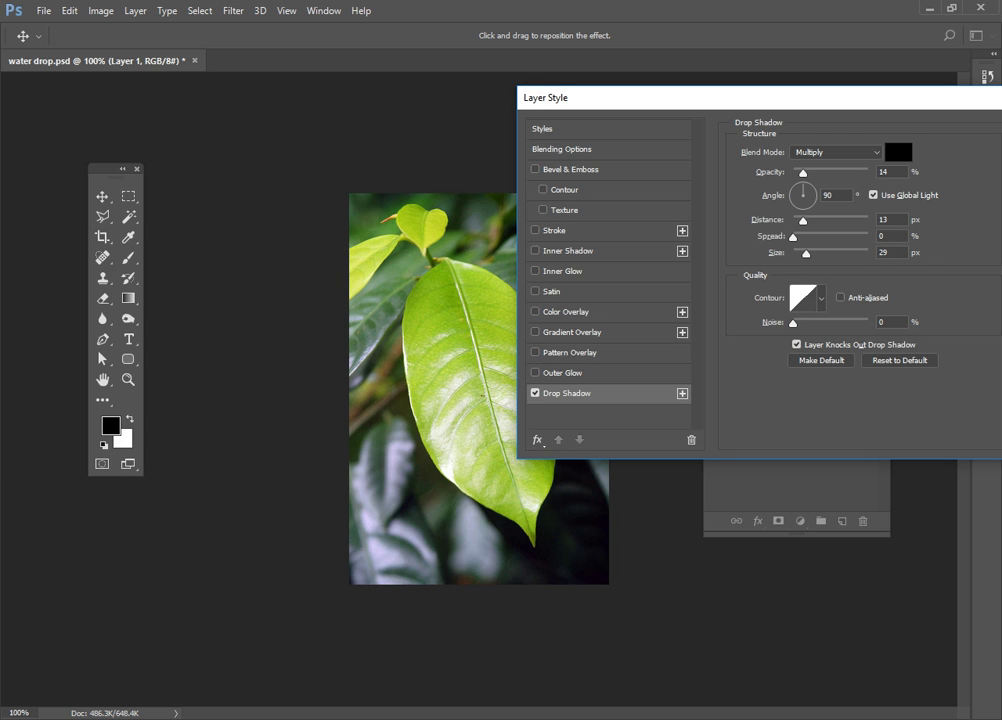
Give the drop shadow a 90° angle, 5 px distance, 4% spread and 4 px size
{"action": "key", "text": "Tab"}
{"action": "key", "text": "alt+Tab"}
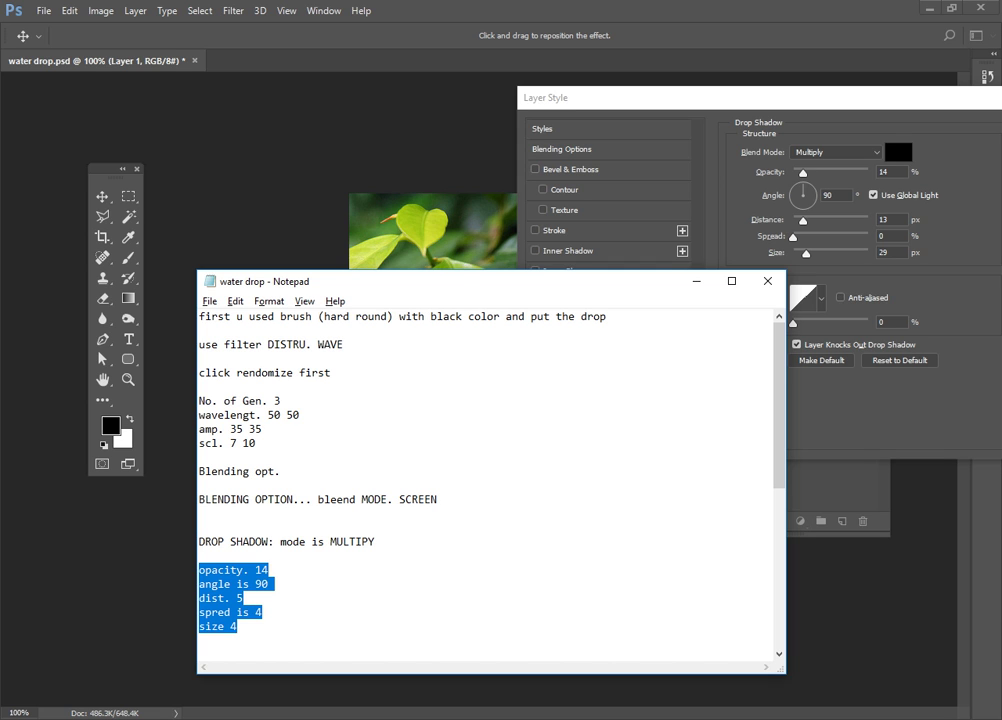
{"action": "key", "text": "alt+Tab"}
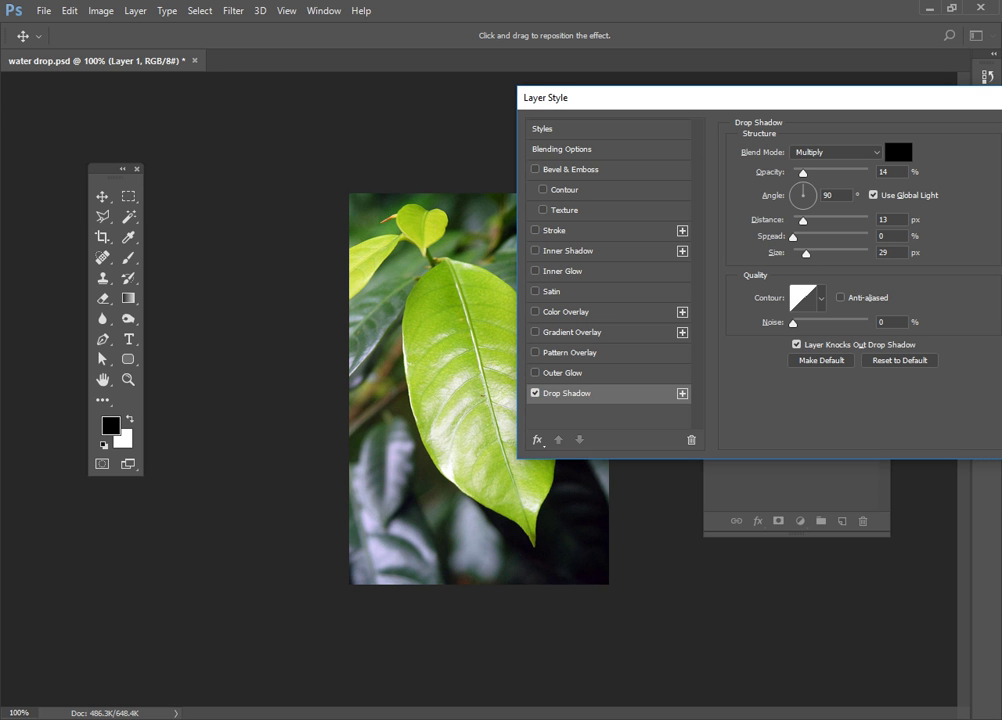
{"action": "type", "text": "5"}
{"action": "key", "text": "Tab"}
{"action": "type", "text": "4"}
{"action": "key", "text": "Tab"}
{"action": "type", "text": "4"}
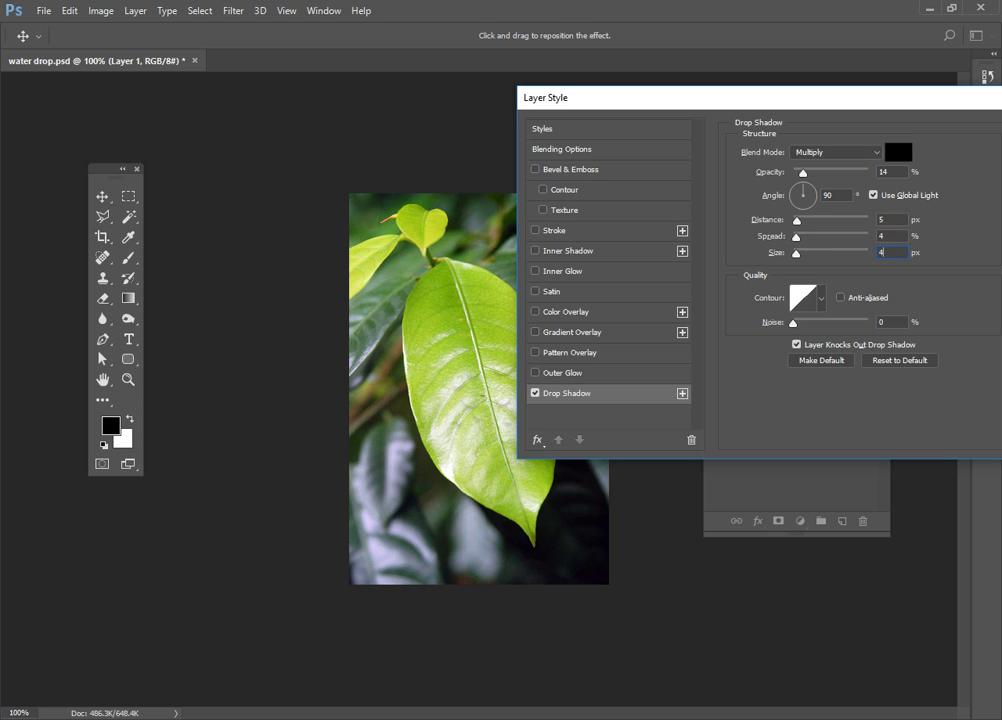
{"action": "key", "text": "alt+Tab"}
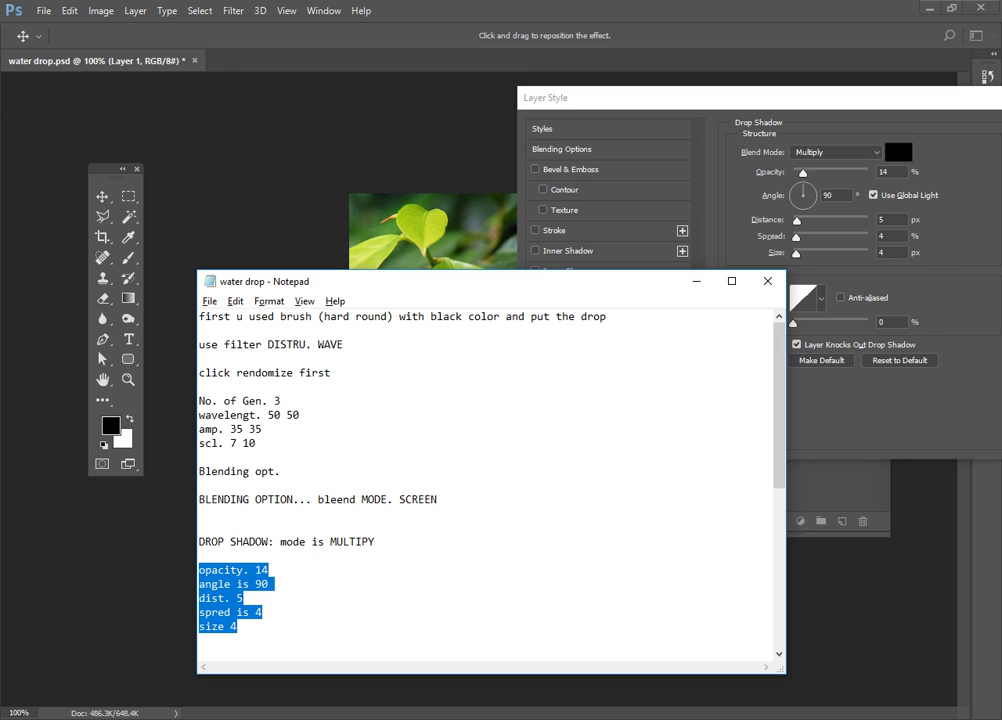
{"action": "scroll", "coordinate": [485, 485], "scroll_direction": "down", "scroll_amount": 2}
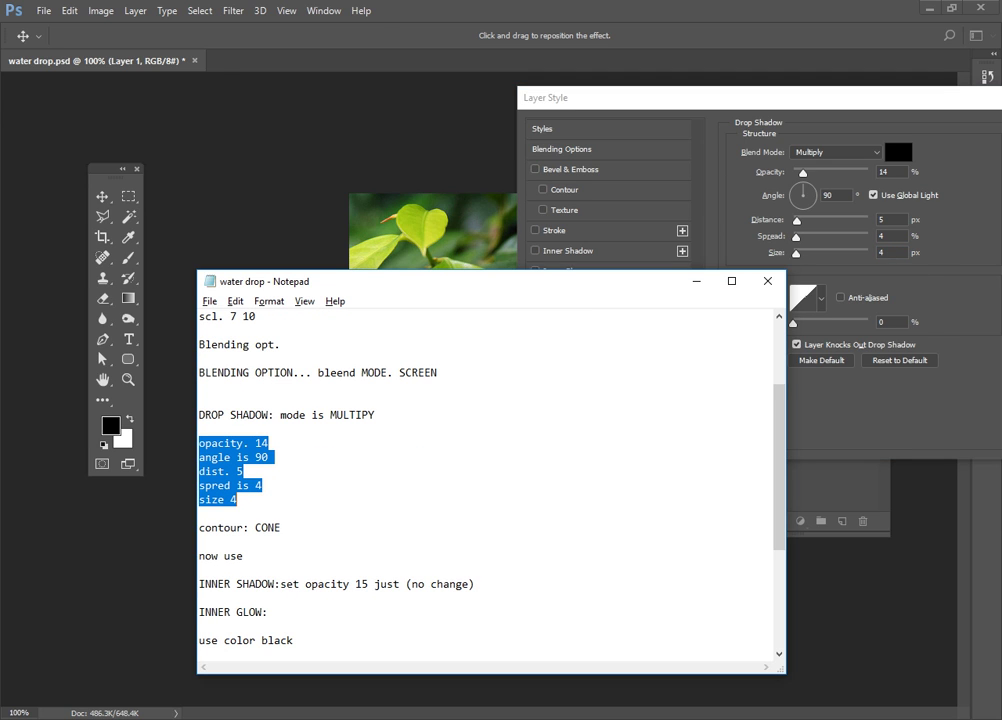
Choose the Cone preset from the Drop Shadow contour picker
{"action": "left_click_drag", "start_coordinate": [199, 527], "coordinate": [281, 527]}
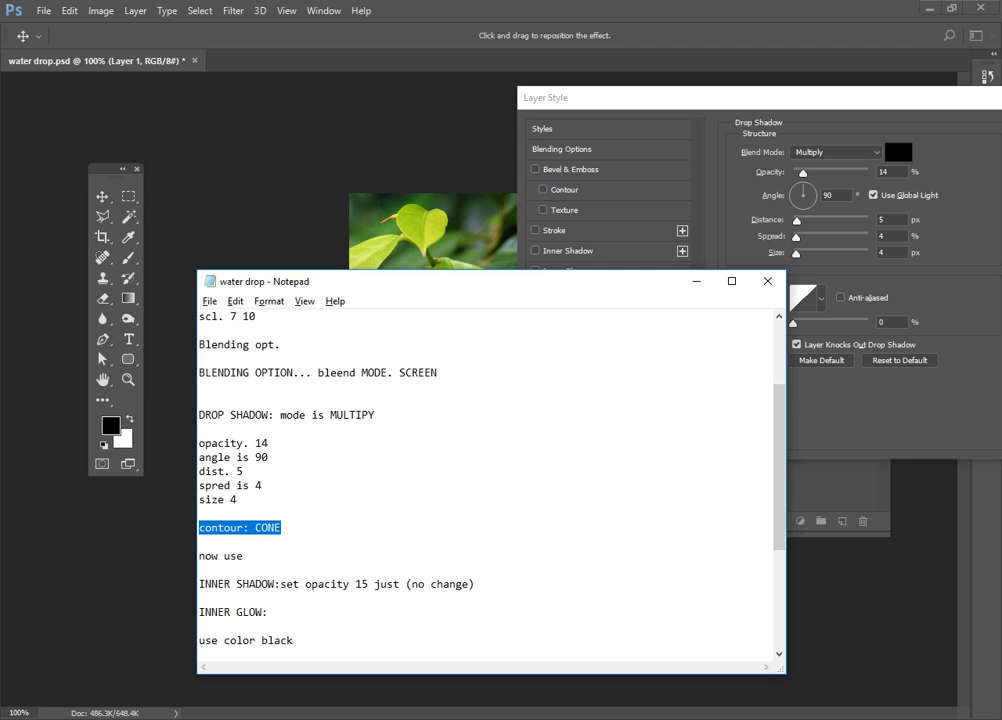
{"action": "key", "text": "alt+Tab"}
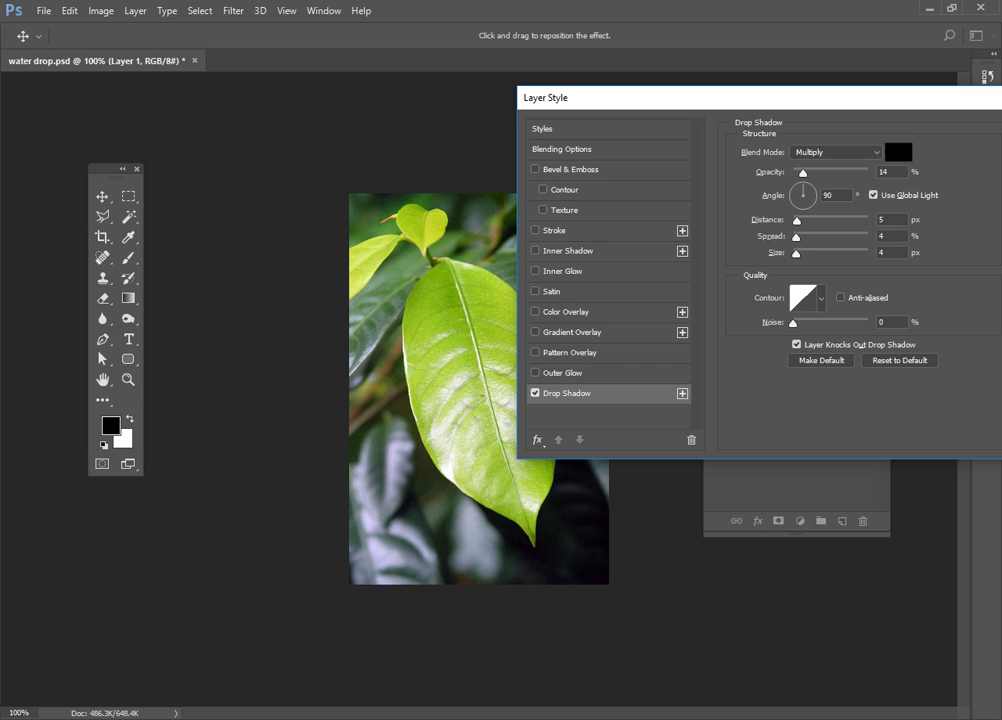
{"action": "left_click", "coordinate": [822, 297]}
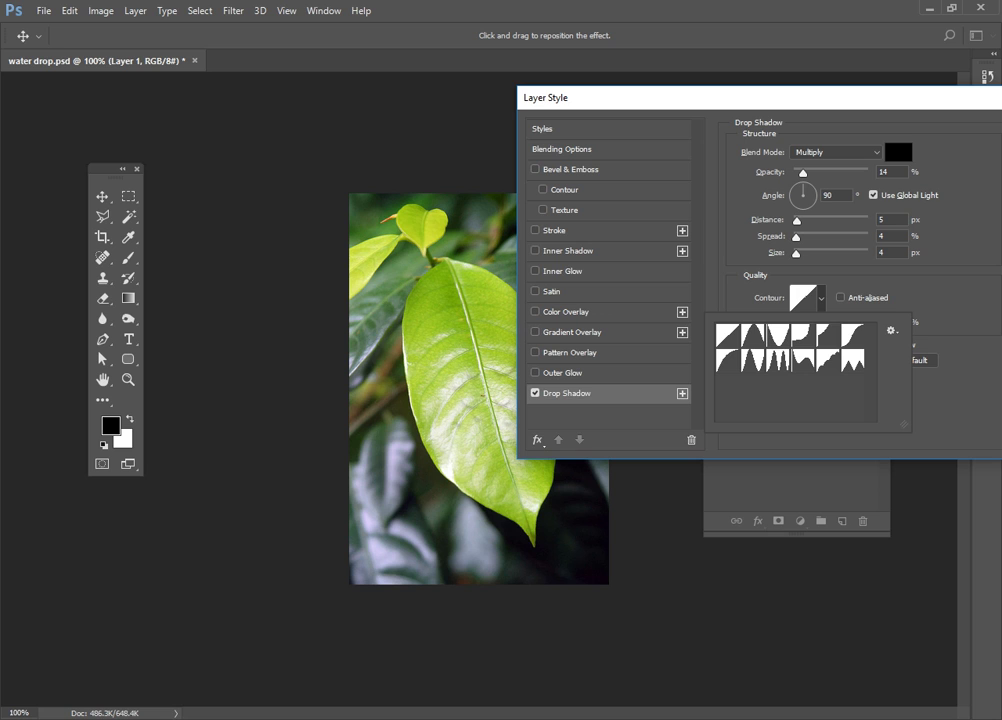
{"action": "left_click", "coordinate": [803, 297]}
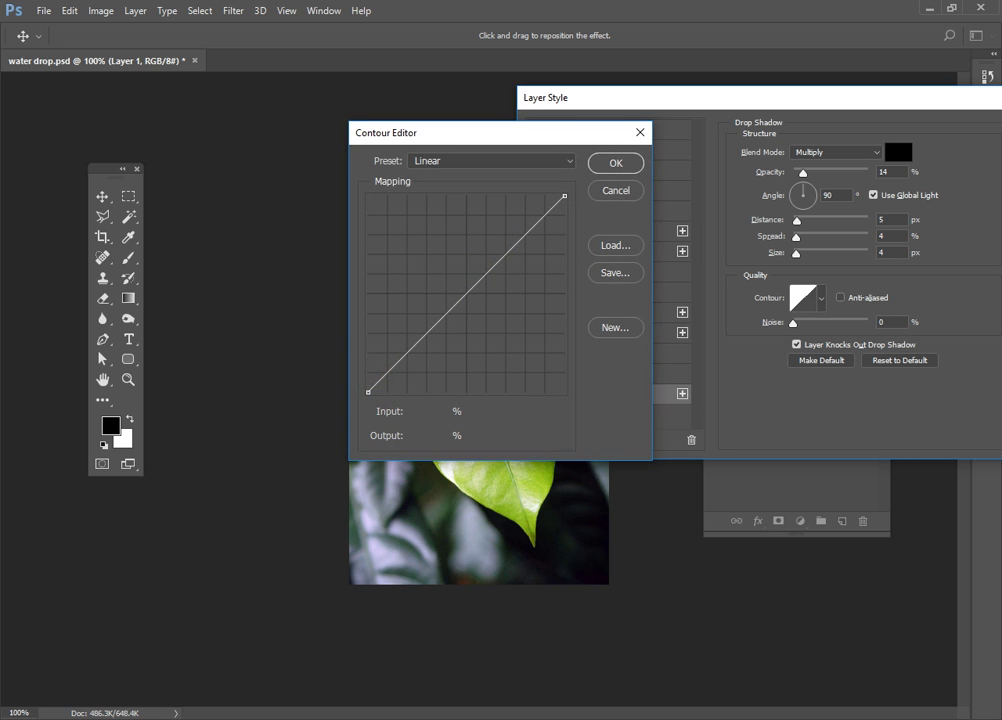
{"action": "left_click", "coordinate": [490, 160]}
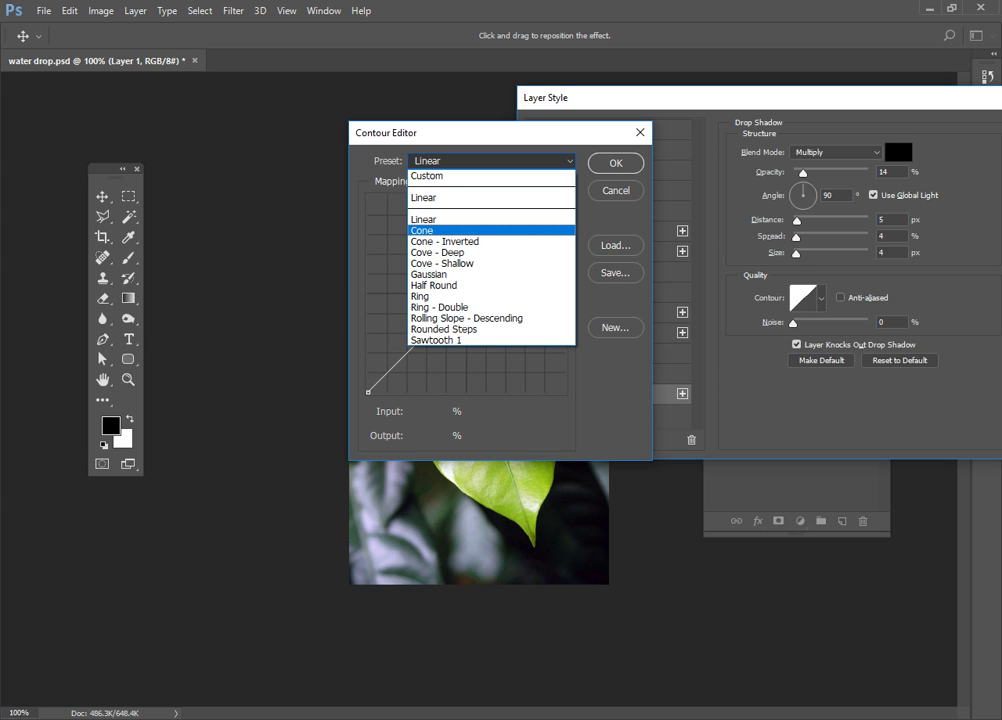
{"action": "key", "text": "Return"}
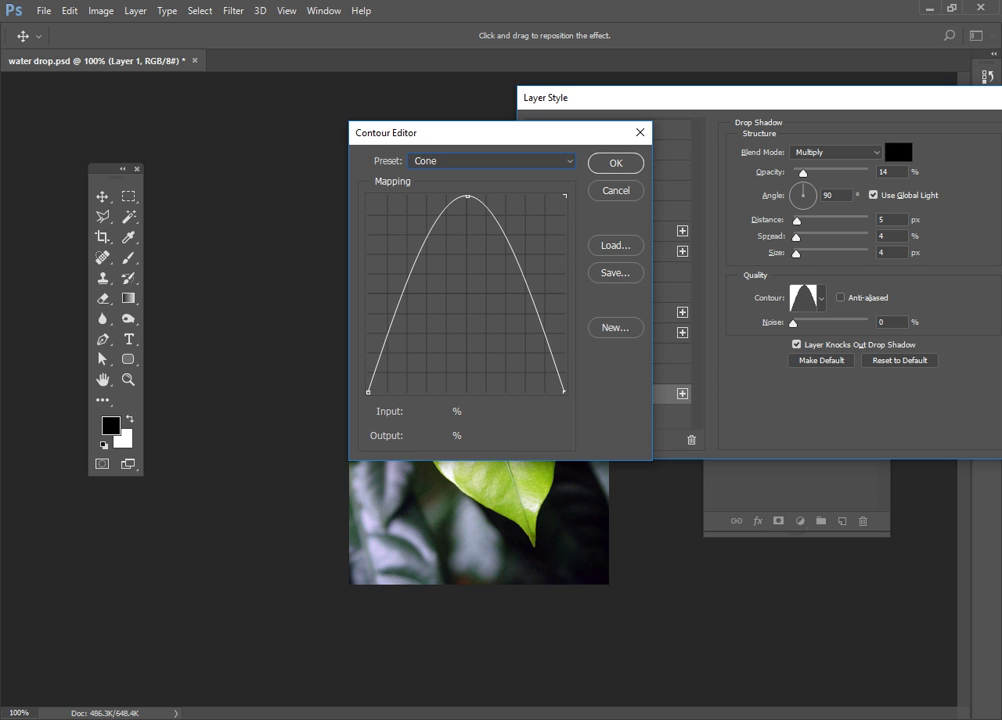
{"action": "key", "text": "Escape"}
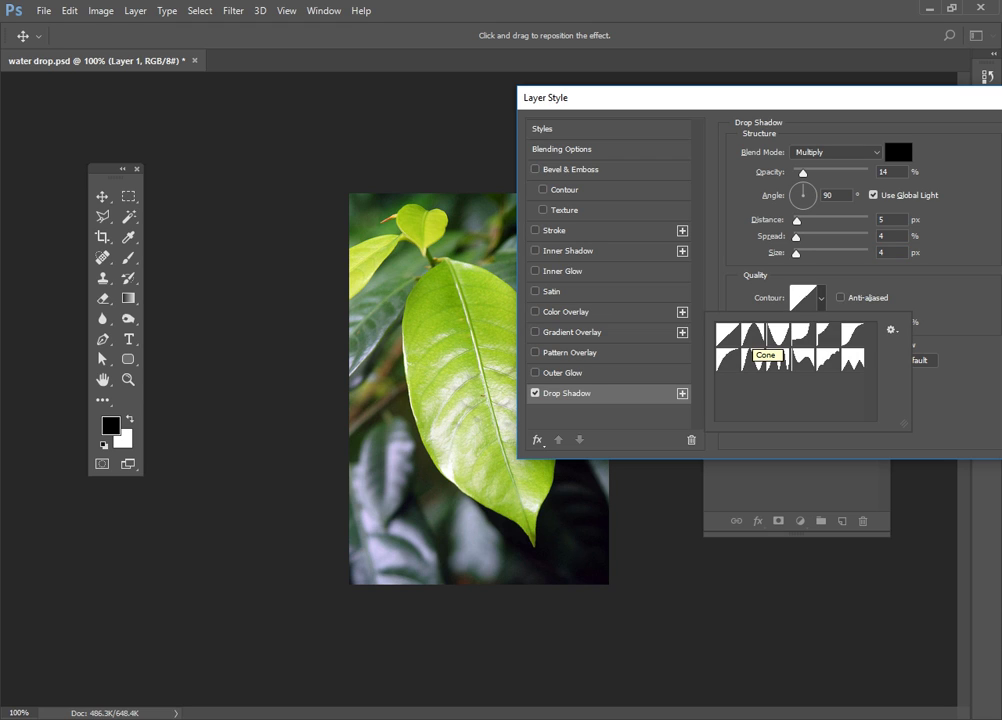
{"action": "left_click", "coordinate": [754, 334]}
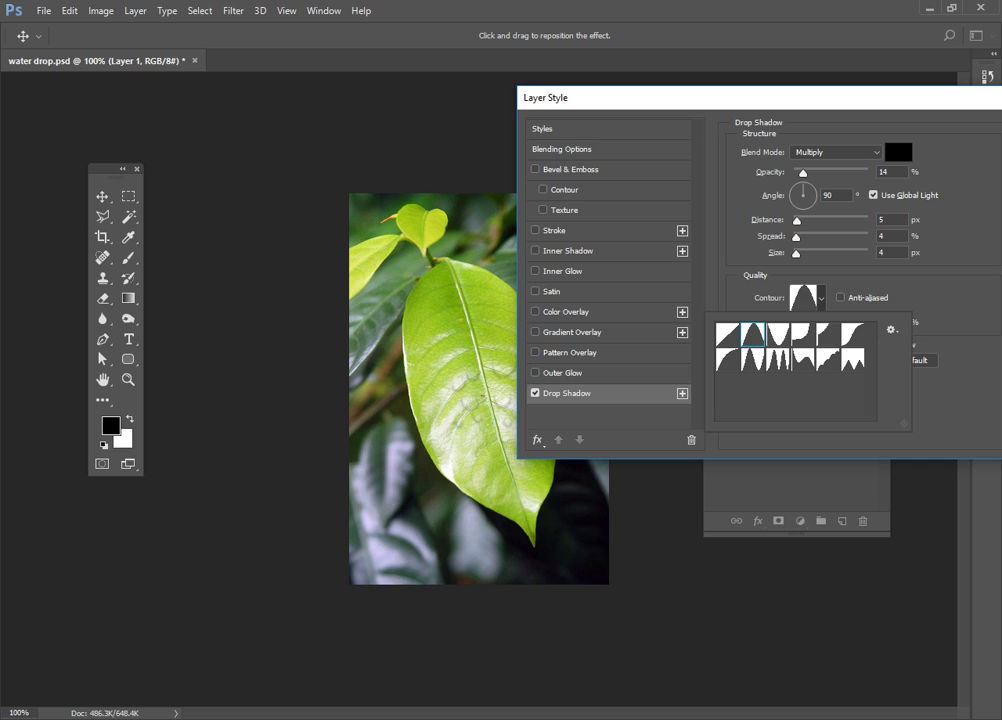
{"action": "key", "text": "Return"}
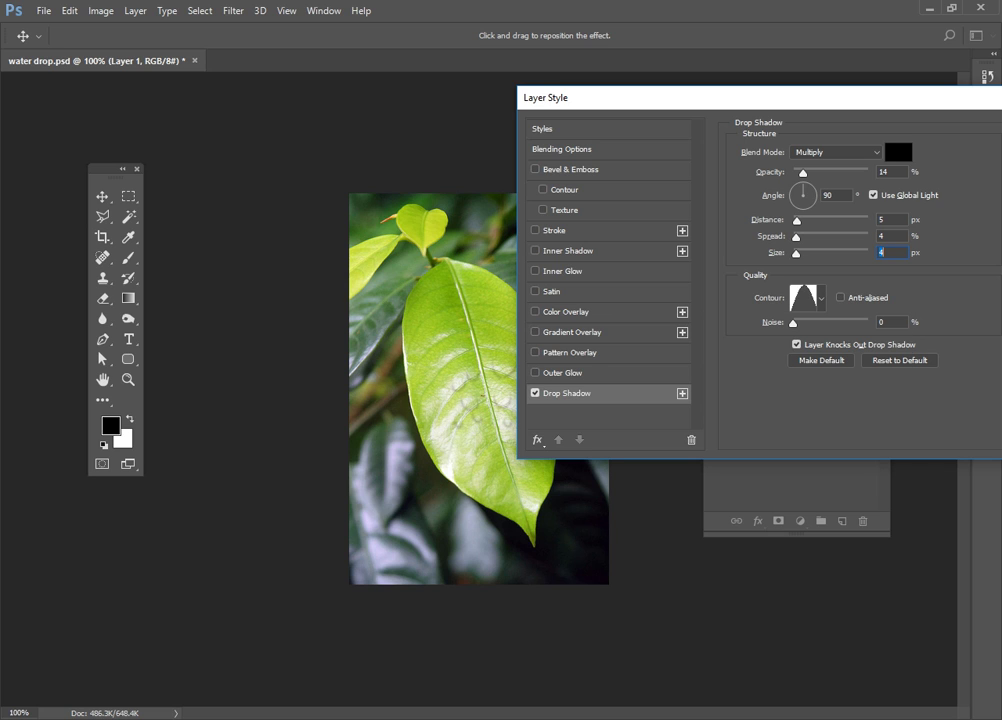
{"action": "key", "text": "alt+Tab"}
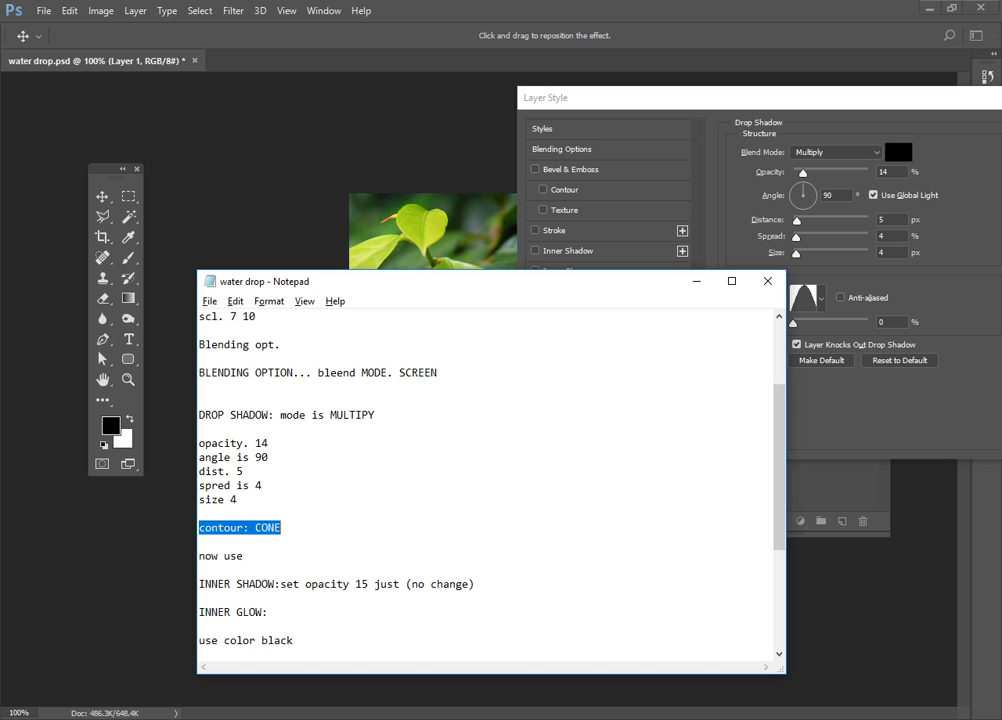
Look up the Inner Shadow values in the notes and set its opacity to 15%
{"action": "scroll", "coordinate": [487, 485], "scroll_direction": "down", "scroll_amount": 2}
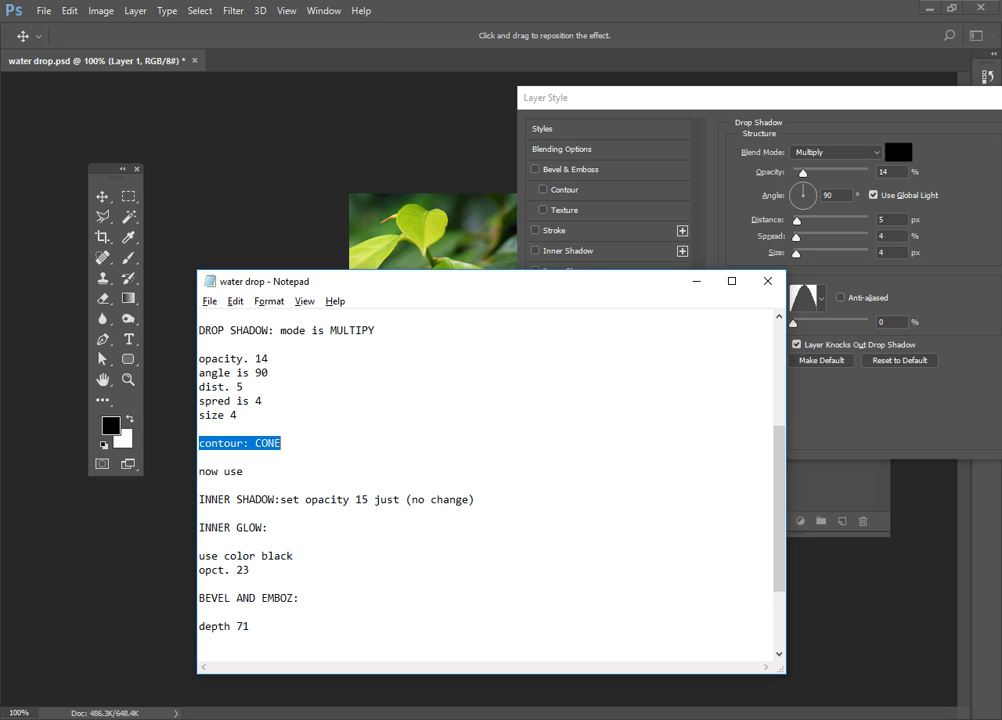
{"action": "mouse_move", "coordinate": [199, 471]}
{"action": "left_mouse_down"}
{"action": "mouse_move", "coordinate": [246, 471]}
{"action": "mouse_move", "coordinate": [274, 499]}
{"action": "mouse_move", "coordinate": [475, 499]}
{"action": "left_mouse_up"}
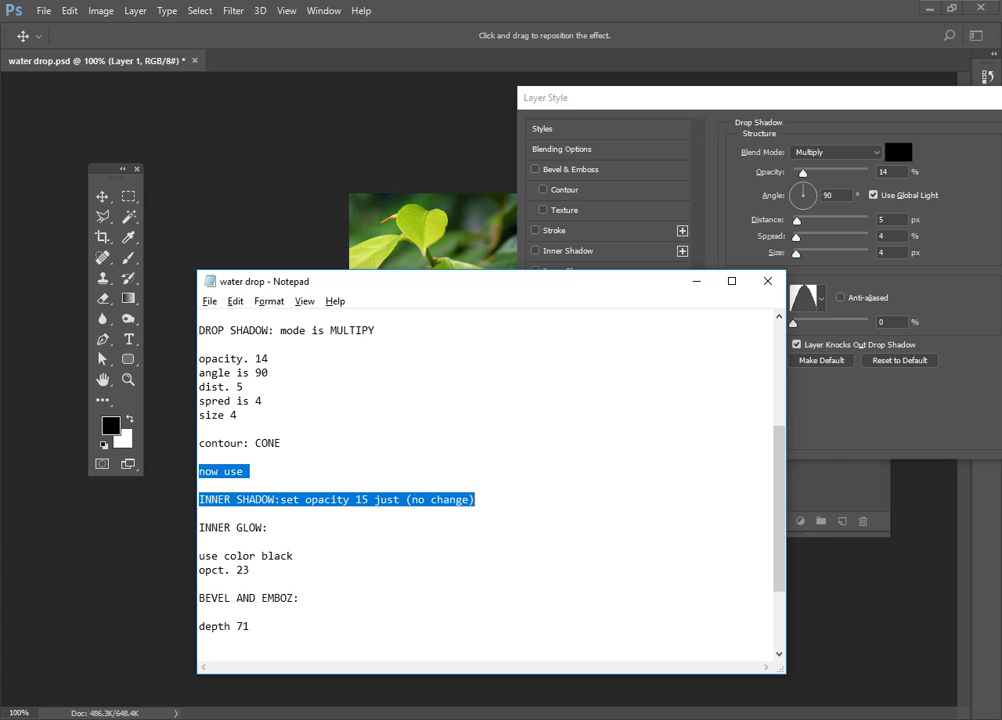
{"action": "key", "text": "alt+Tab"}
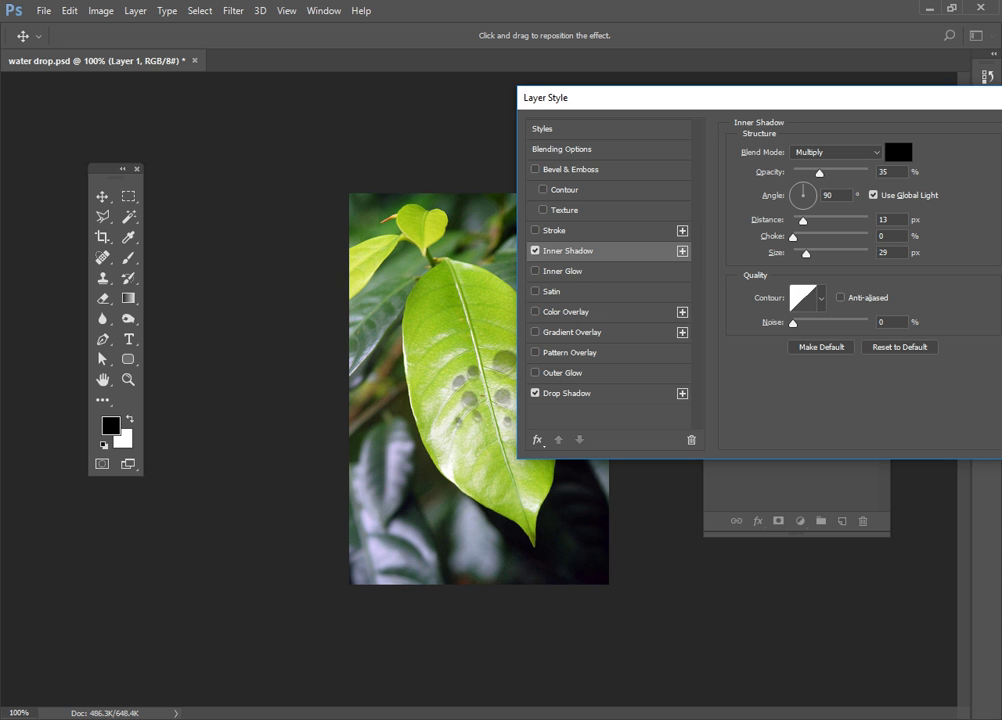
{"action": "key", "text": "alt+Tab"}
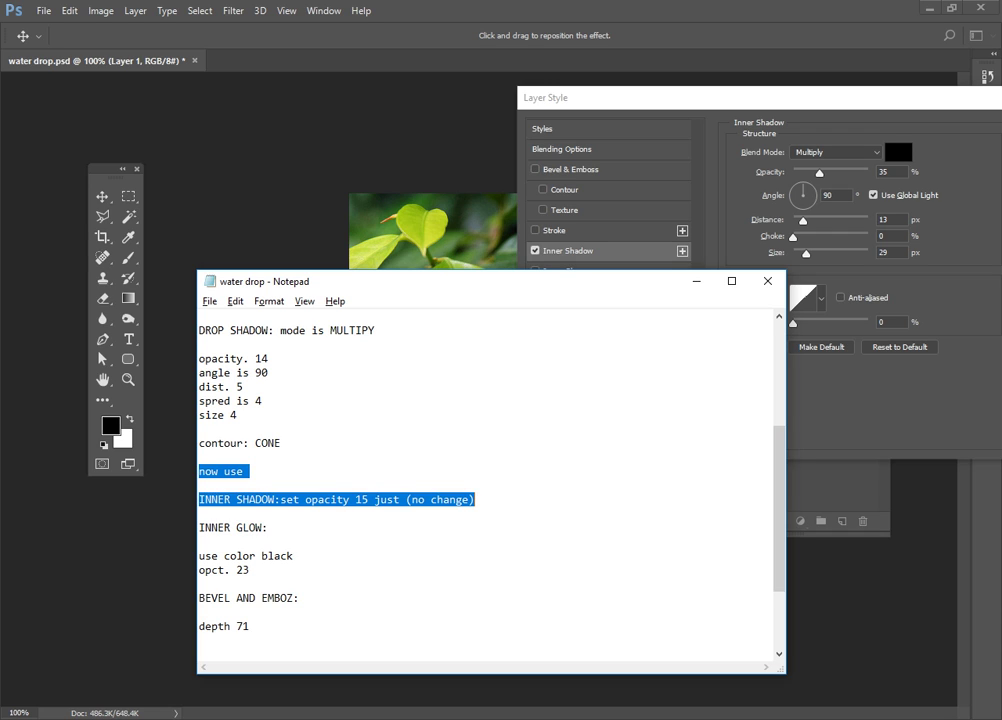
{"action": "left_click_drag", "start_coordinate": [355, 499], "coordinate": [474, 499]}
{"action": "key", "text": "alt+Tab"}
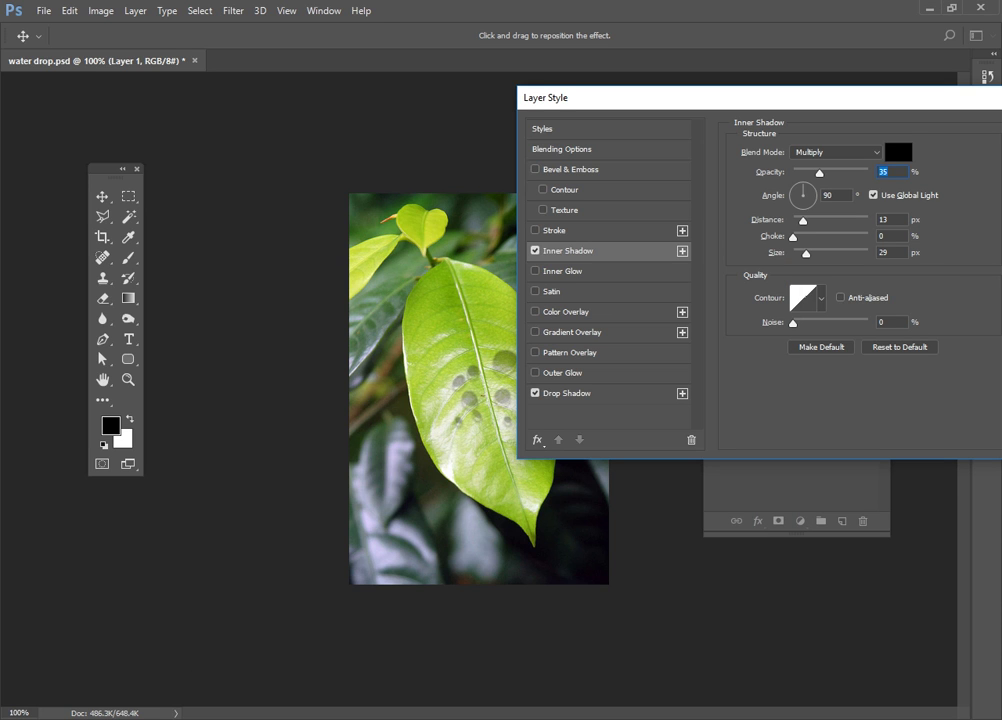
{"action": "type", "text": "15"}
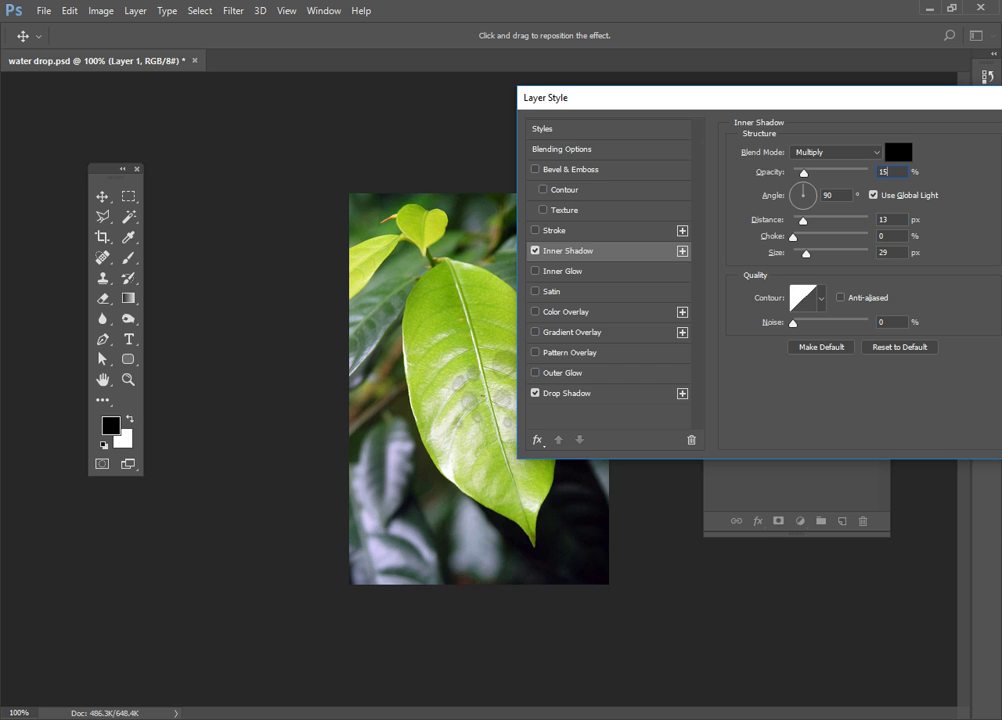
Mark the Inner Glow note as next and turn on the Inner Glow effect
{"action": "key", "text": "alt+Tab"}
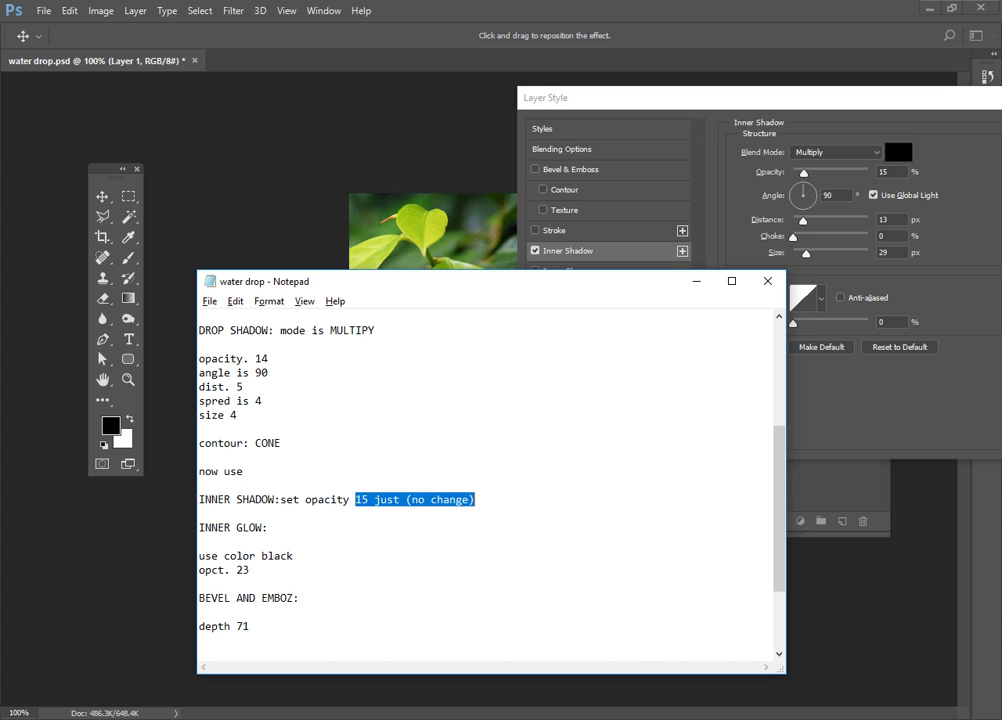
{"action": "left_click_drag", "start_coordinate": [199, 527], "coordinate": [268, 527]}
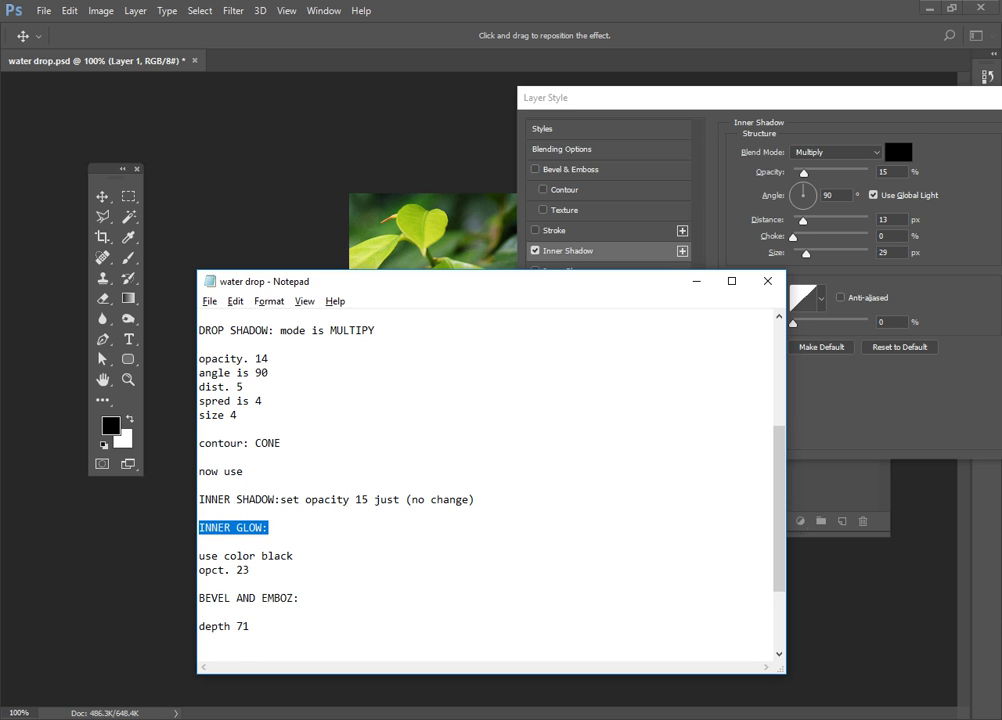
{"action": "left_click_drag", "start_coordinate": [640, 283], "coordinate": [651, 306]}
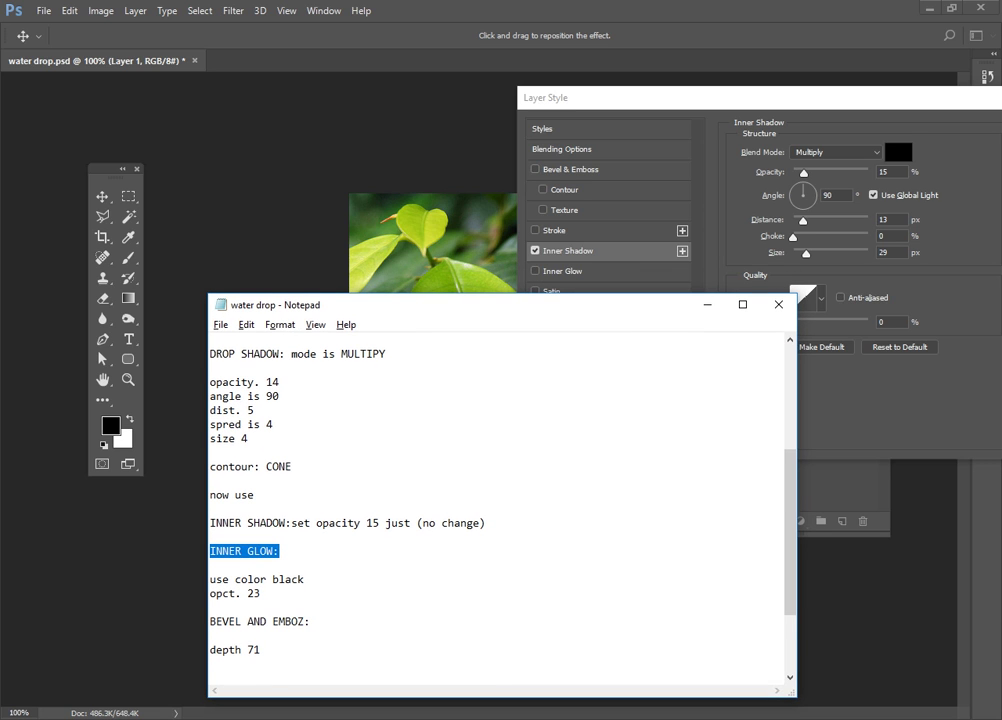
{"action": "left_click", "coordinate": [701, 99]}
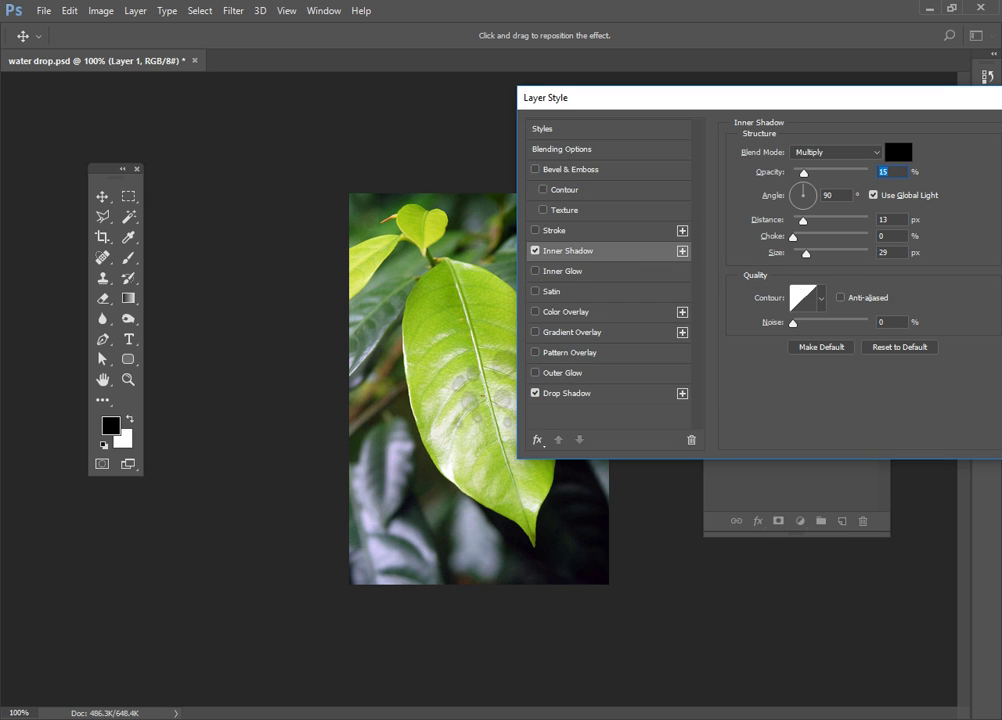
Enable Inner Glow and set its glow colour to black
{"action": "left_click", "coordinate": [562, 271]}
{"action": "key", "text": "alt+Tab"}
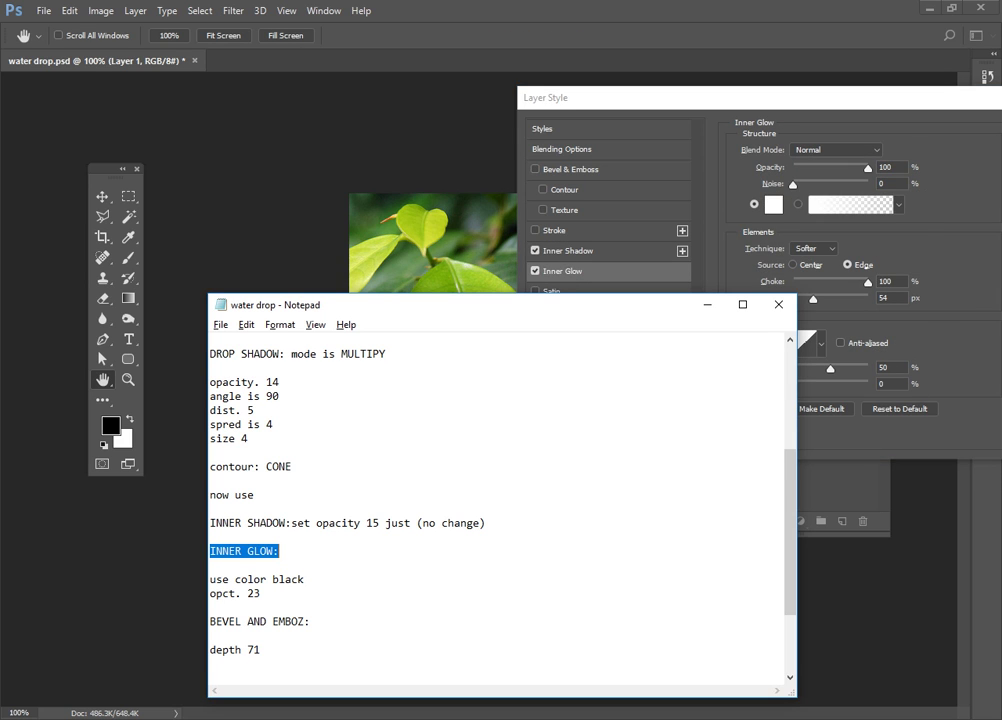
{"action": "left_click_drag", "start_coordinate": [229, 579], "coordinate": [310, 579]}
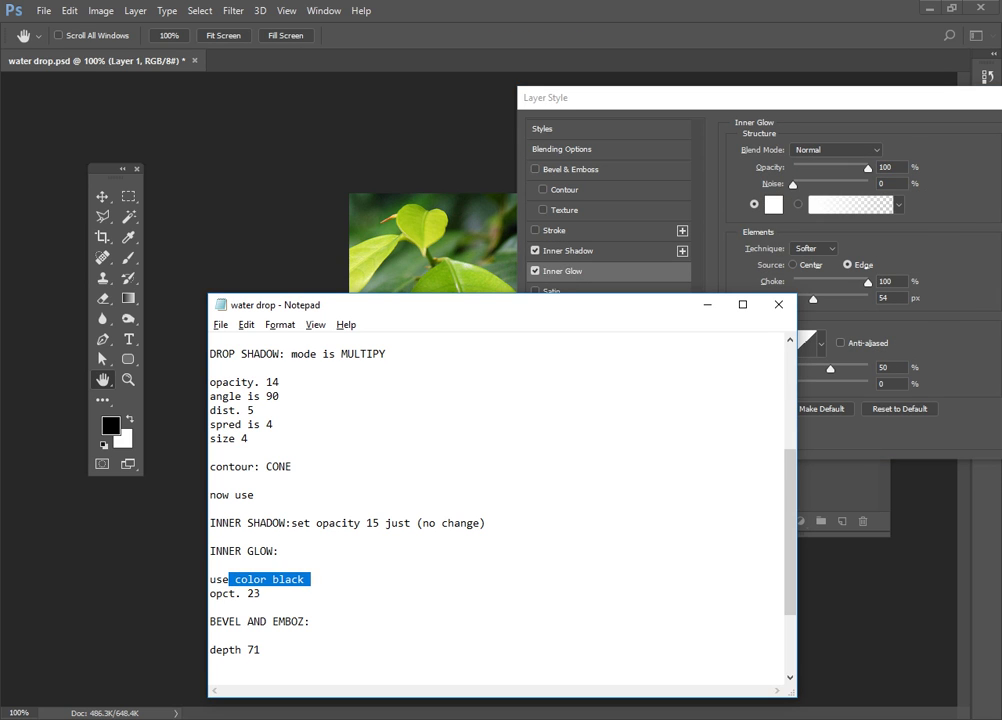
{"action": "key", "text": "alt+Tab"}
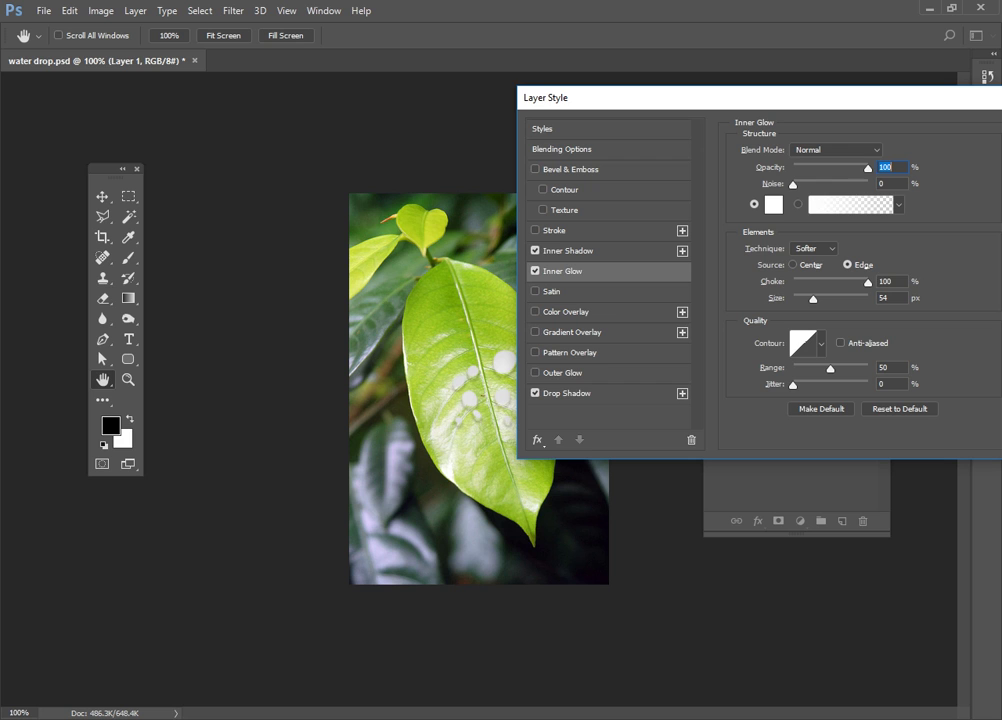
{"action": "left_click", "coordinate": [773, 204]}
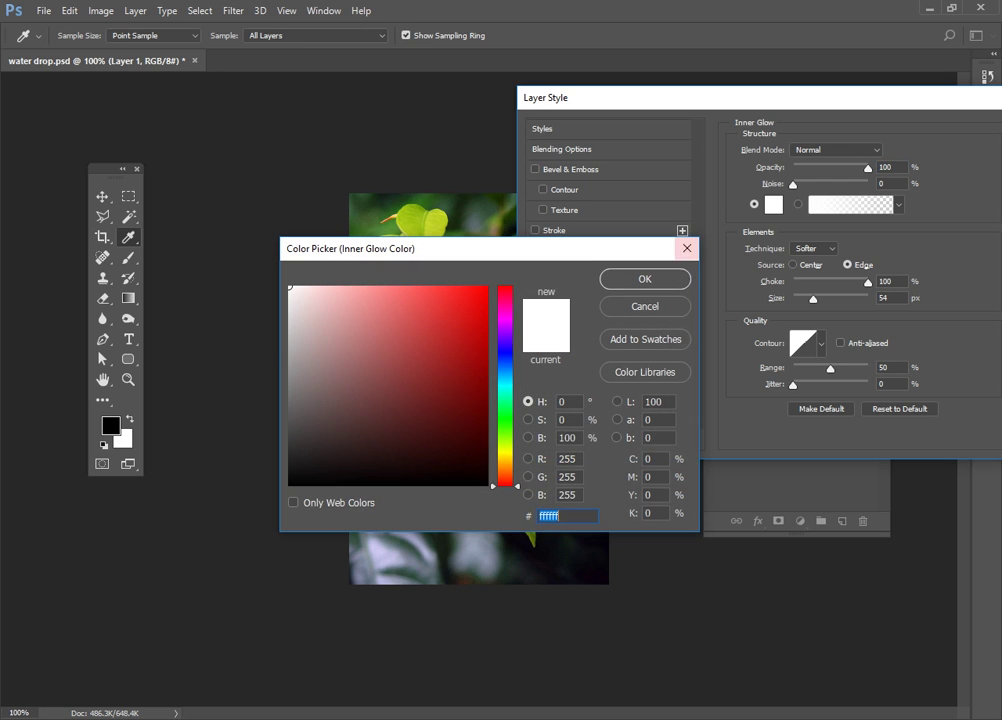
{"action": "left_click_drag", "start_coordinate": [432, 450], "coordinate": [289, 485]}
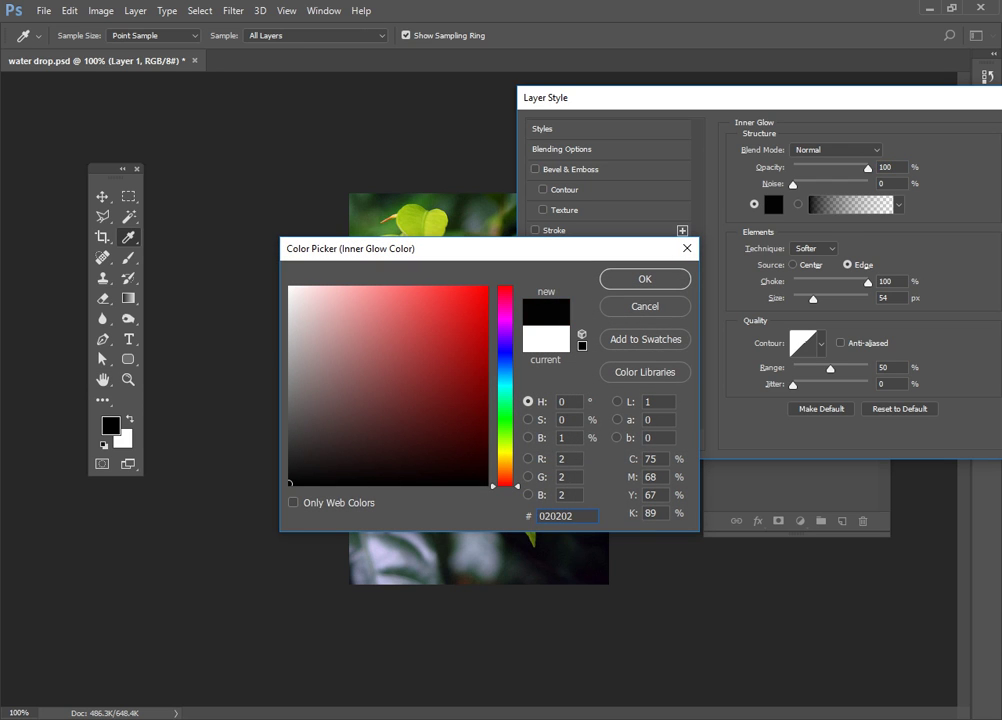
{"action": "key", "text": "Return"}
Set Inner Glow opacity to 23%, then find the Bevel and Emboss depth in the notes
{"action": "key", "text": "alt+Tab"}
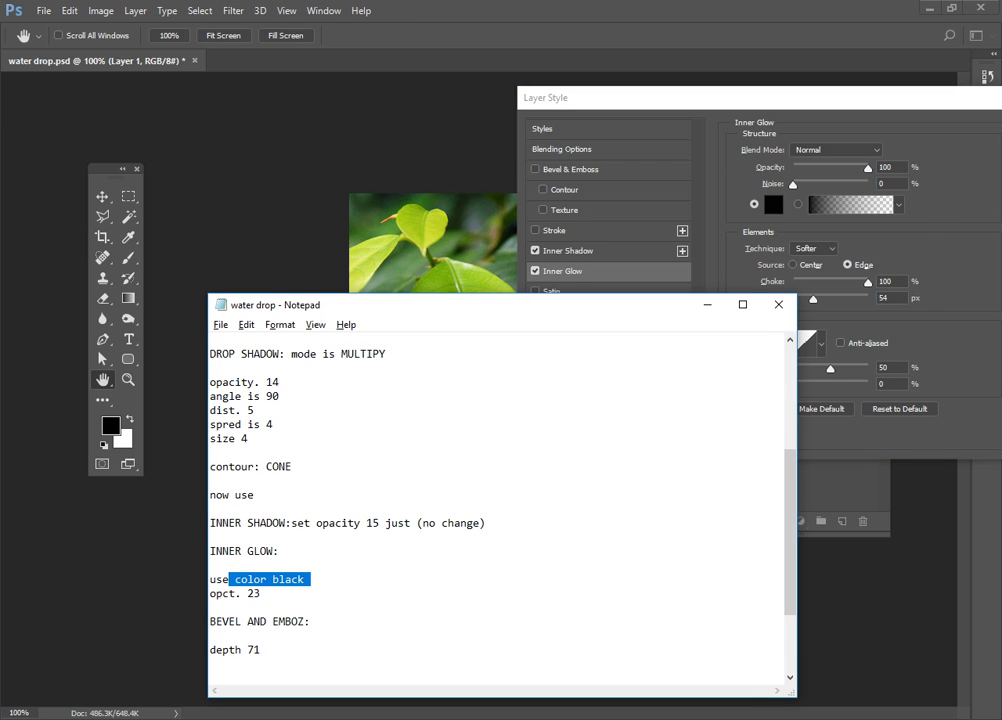
{"action": "key", "text": "alt+Tab"}
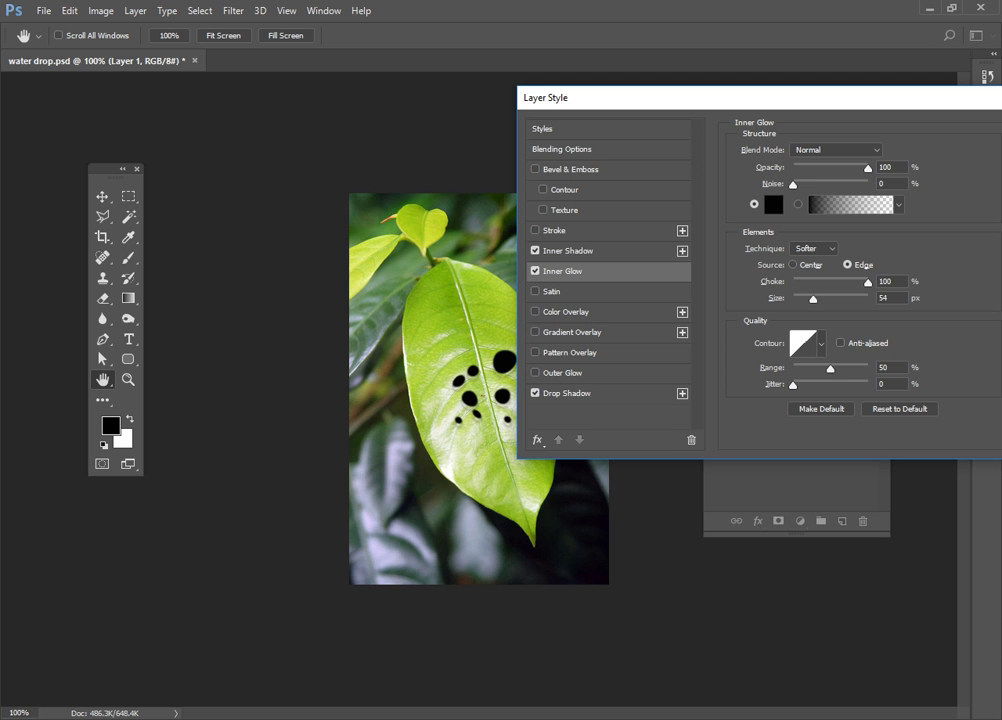
{"action": "key", "text": "Tab"}
{"action": "type", "text": "23"}
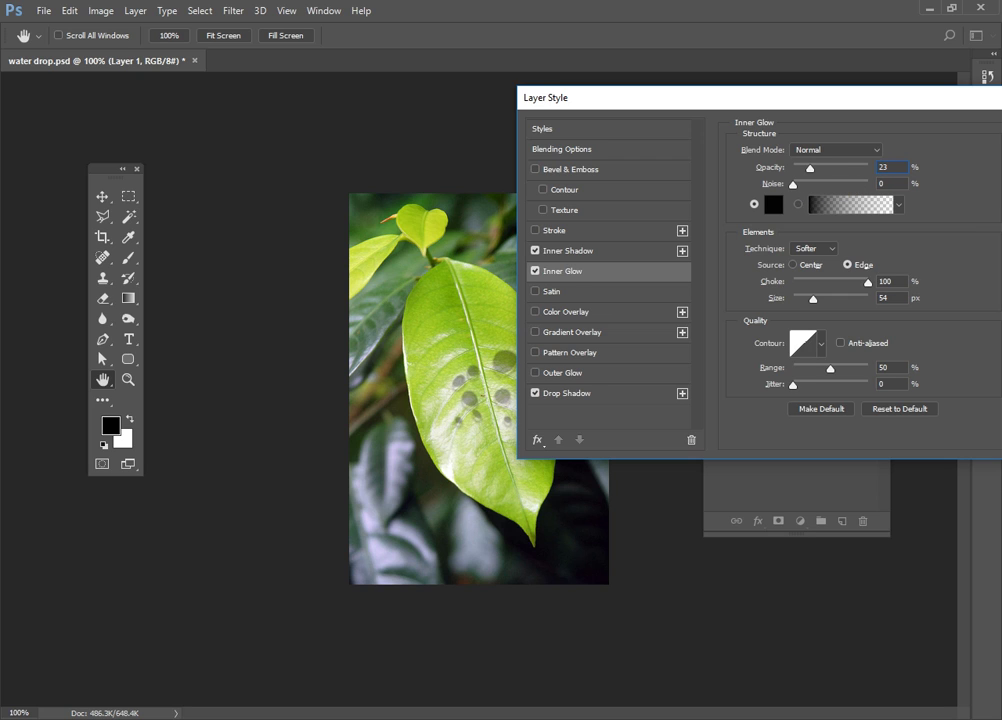
{"action": "key", "text": "alt+Tab"}
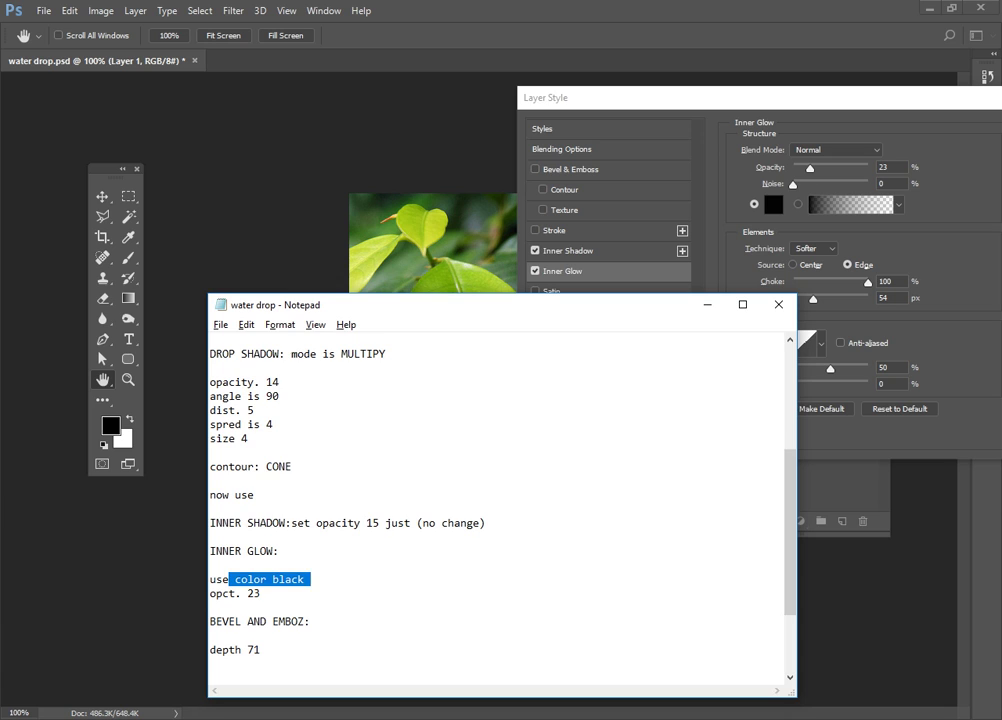
{"action": "scroll", "coordinate": [497, 510], "scroll_direction": "down", "scroll_amount": 1}
{"action": "scroll", "coordinate": [497, 510], "scroll_direction": "down", "scroll_amount": 2}
{"action": "left_click_drag", "start_coordinate": [210, 508], "coordinate": [260, 537]}
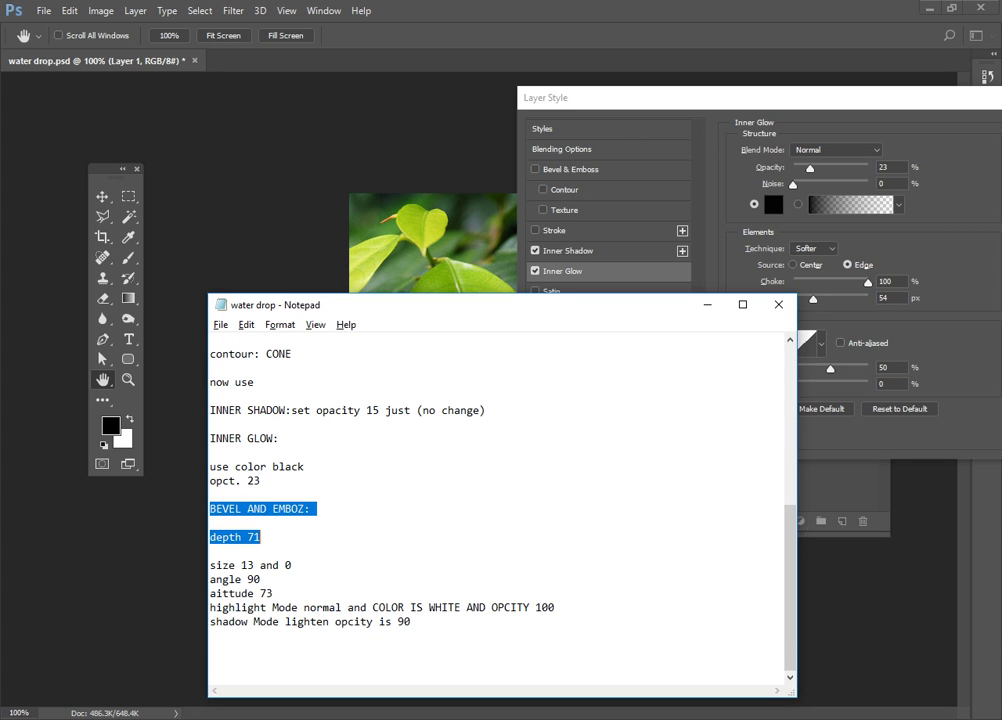
Turn on Bevel & Emboss with depth 71% and size 13 px
{"action": "key", "text": "alt+Tab"}
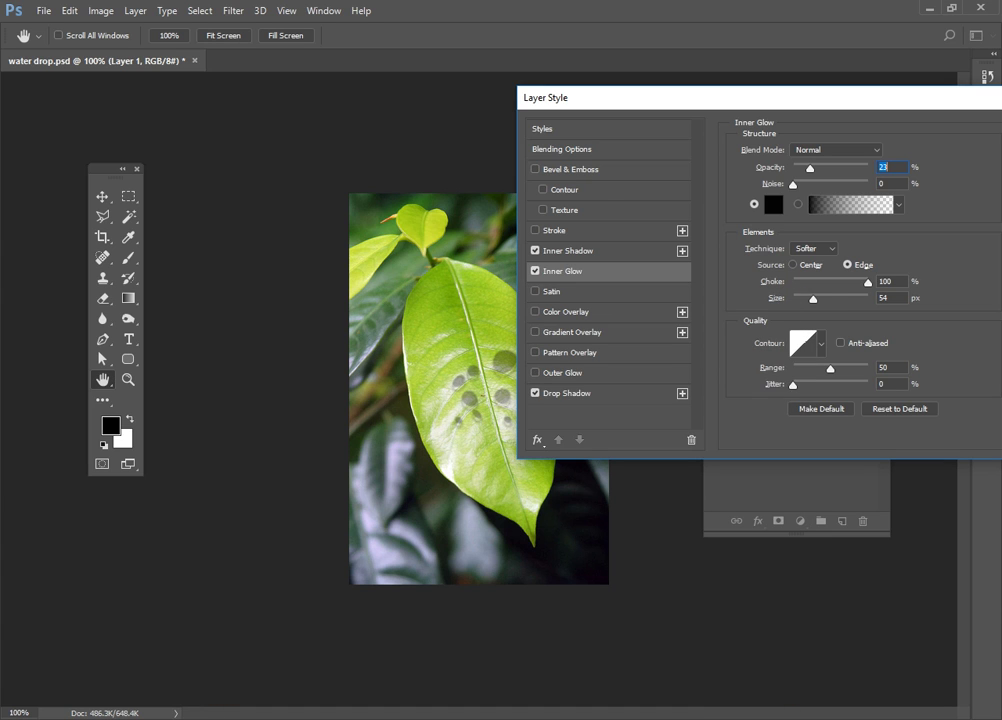
{"action": "left_click", "coordinate": [570, 169]}
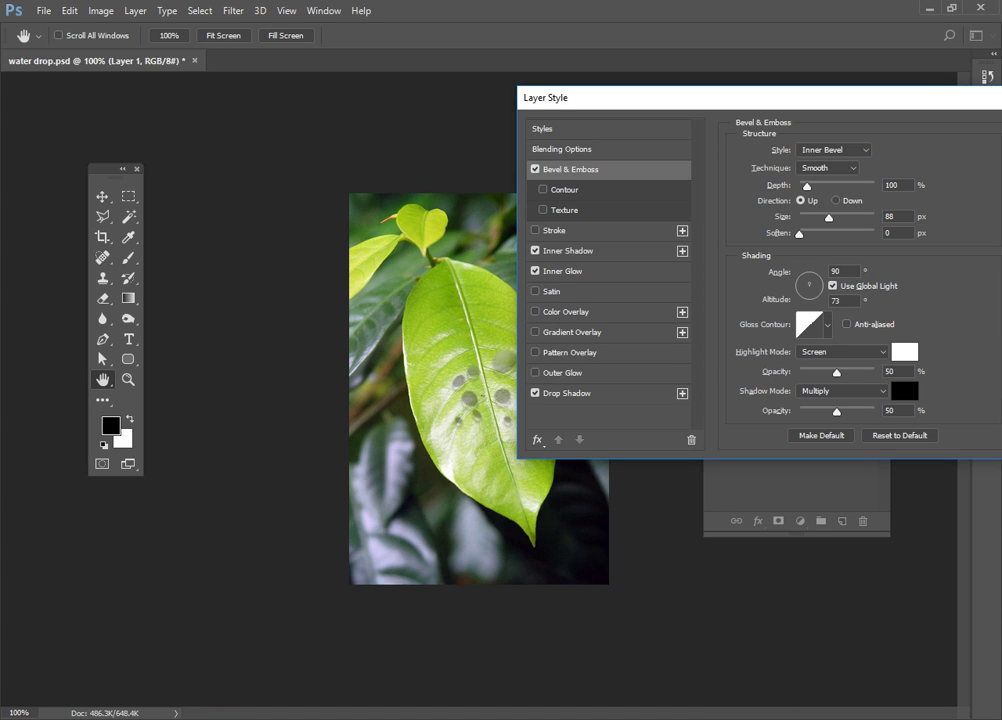
{"action": "key", "text": "Tab"}
{"action": "type", "text": "71"}
{"action": "key", "text": "alt+Tab"}
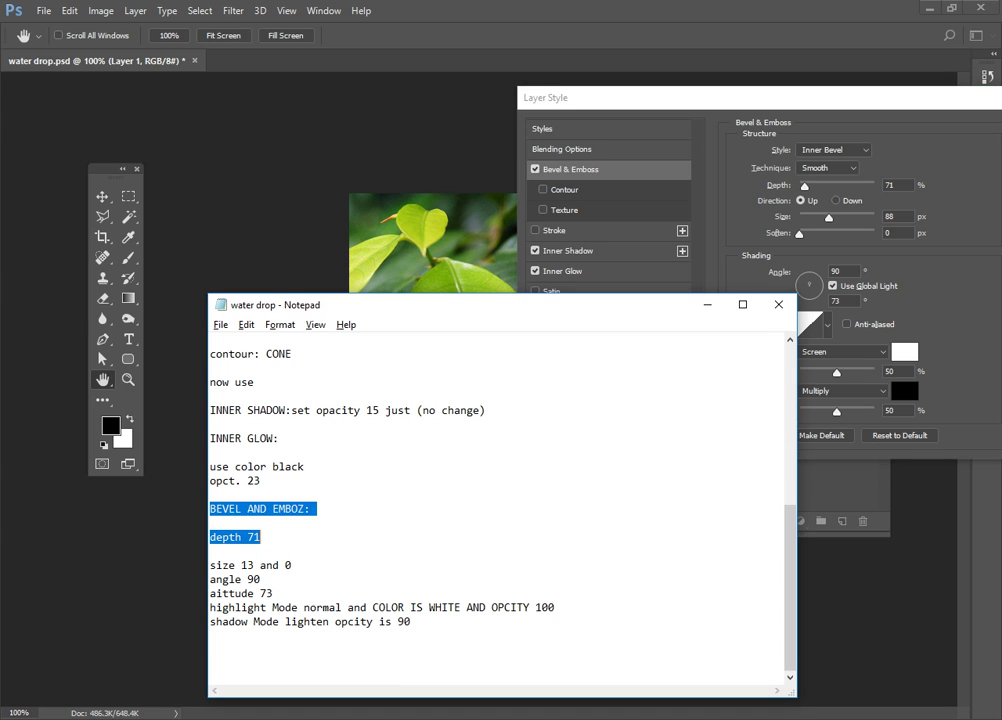
{"action": "key", "text": "alt+Tab"}
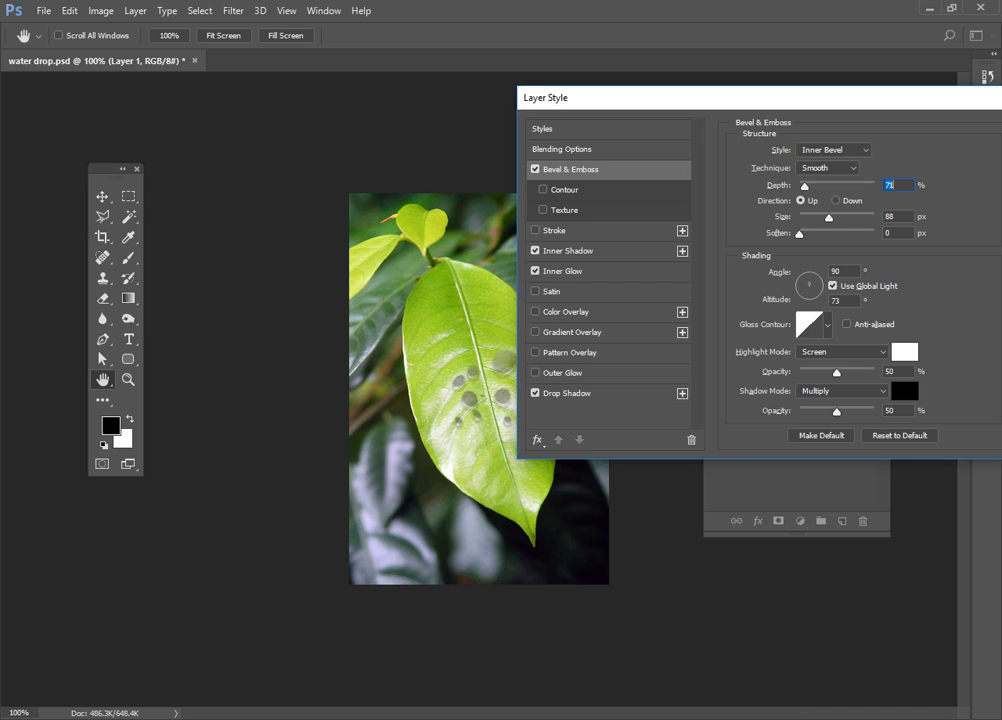
{"action": "key", "text": "Tab"}
{"action": "type", "text": "13"}
Check the notes for altitude 73 and highlight mode, moving the notes window aside
{"action": "key", "text": "alt+Tab"}
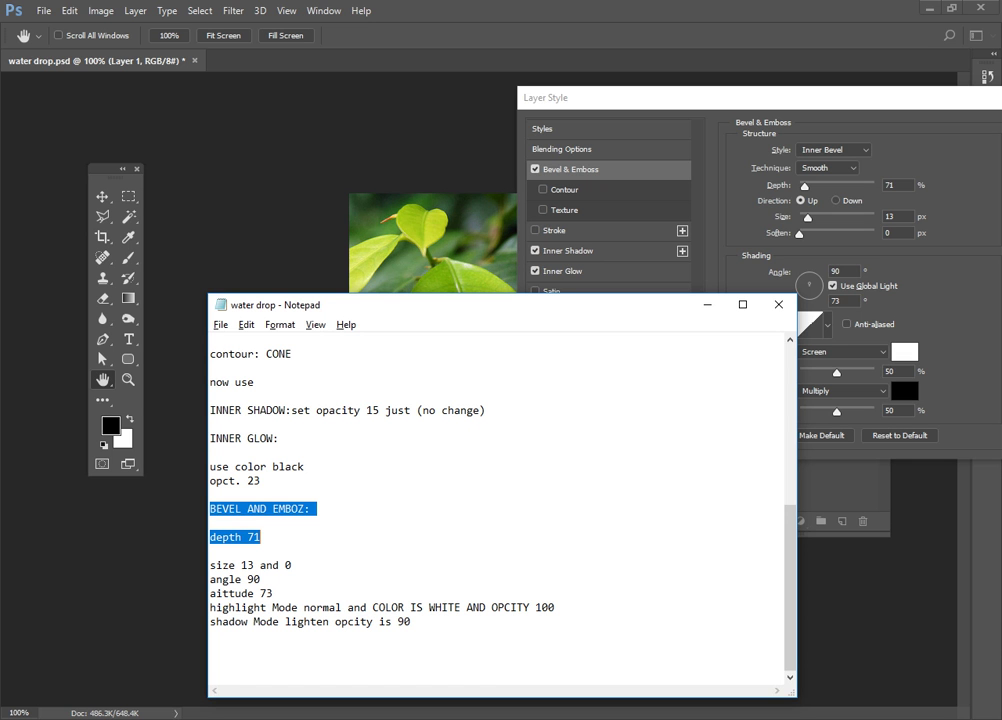
{"action": "key", "text": "Down"}
{"action": "key", "text": "Down"}
{"action": "key", "text": "Down"}
{"action": "key", "text": "Down"}
{"action": "key", "text": "Home"}
{"action": "key", "text": "shift+Right"}
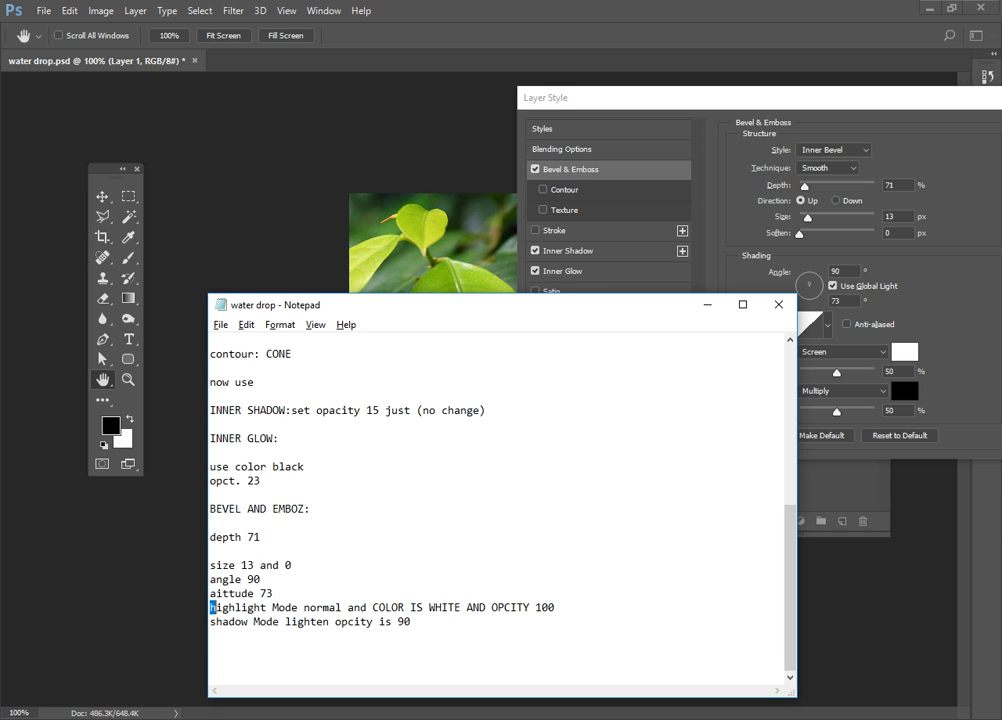
{"action": "key", "text": "shift+Up"}
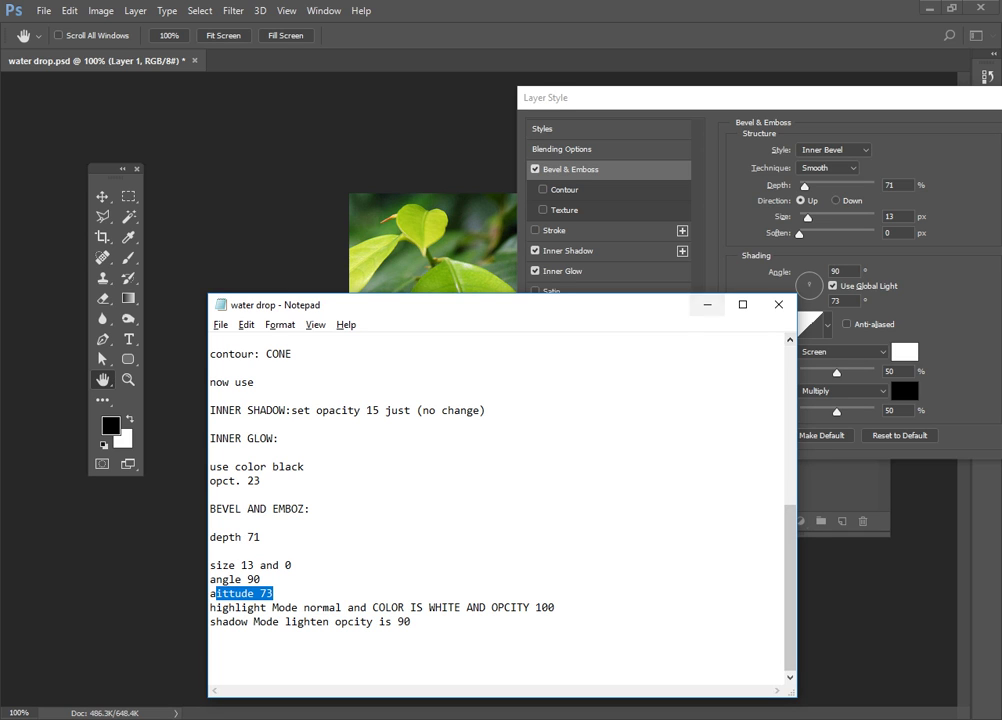
{"action": "left_click_drag", "start_coordinate": [680, 304], "coordinate": [621, 305]}
{"action": "key", "text": "alt+Tab"}
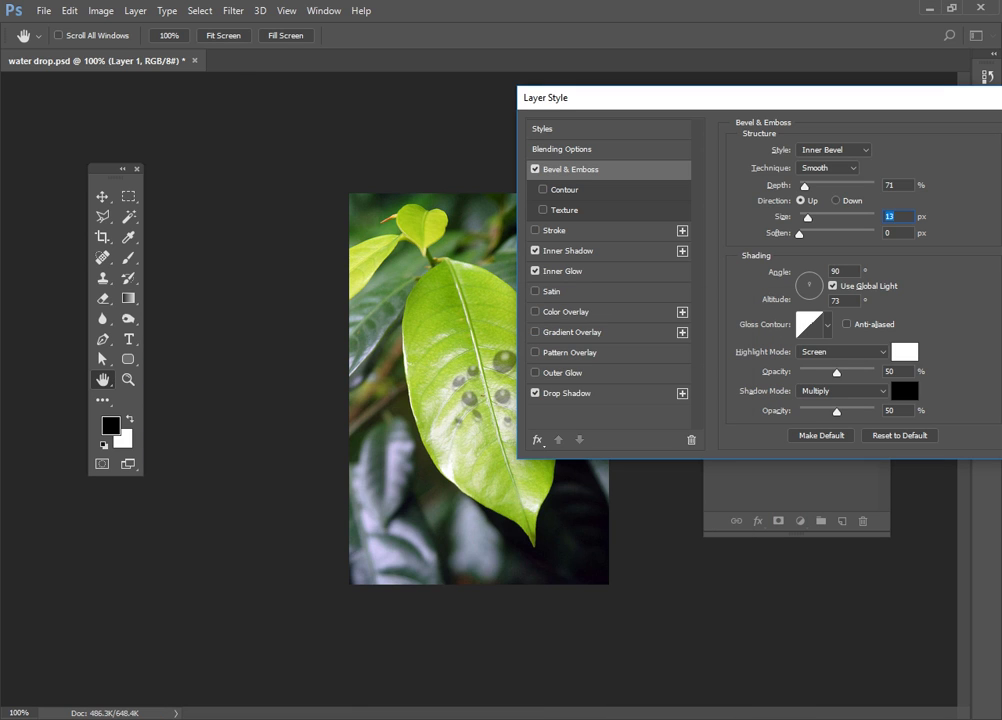
{"action": "key", "text": "Tab"}
{"action": "key", "text": "Tab"}
{"action": "key", "text": "Tab"}
{"action": "key", "text": "alt+Tab"}
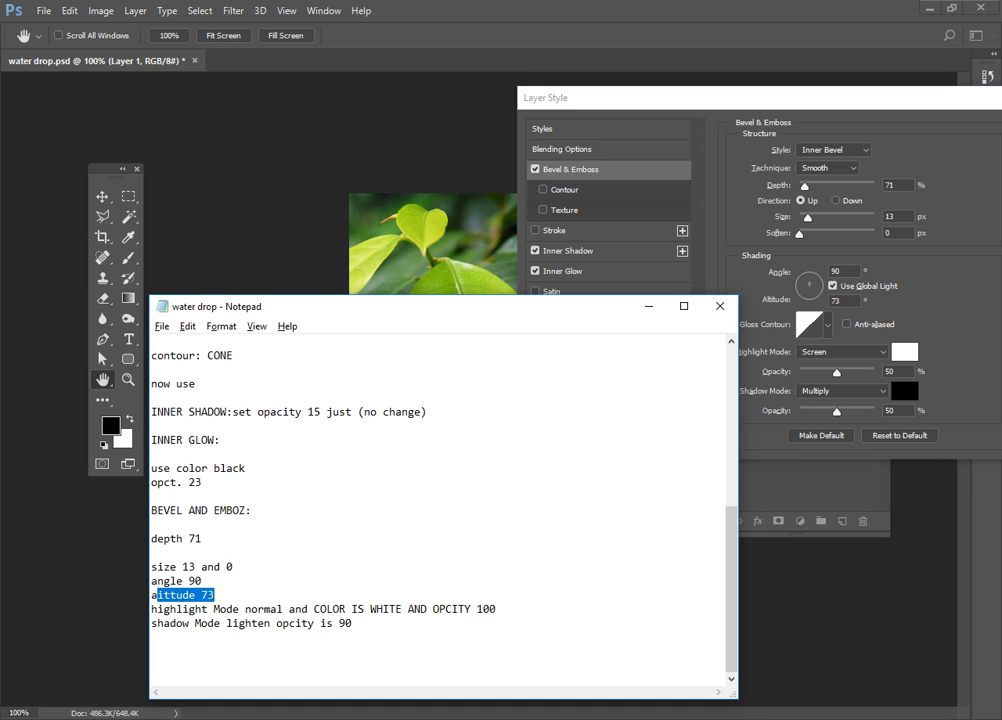
{"action": "mouse_move", "coordinate": [195, 609]}
{"action": "left_mouse_down"}
{"action": "mouse_move", "coordinate": [276, 609]}
{"action": "mouse_move", "coordinate": [157, 609]}
{"action": "mouse_move", "coordinate": [496, 609]}
{"action": "left_mouse_up"}
{"action": "left_click", "coordinate": [157, 609]}
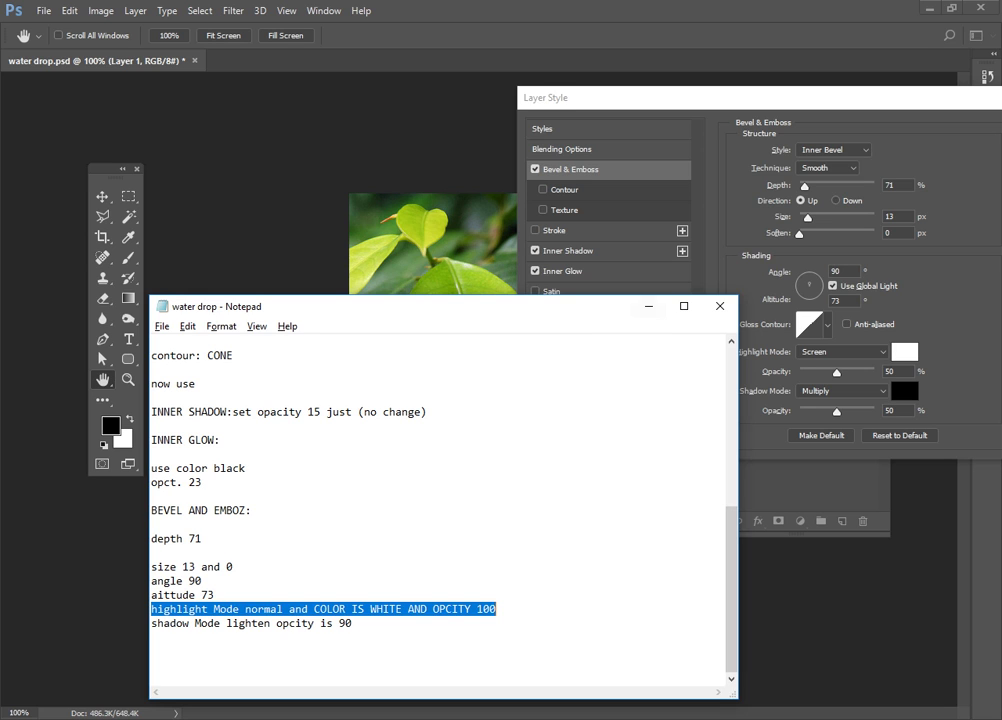
{"action": "left_click_drag", "start_coordinate": [620, 306], "coordinate": [598, 305]}
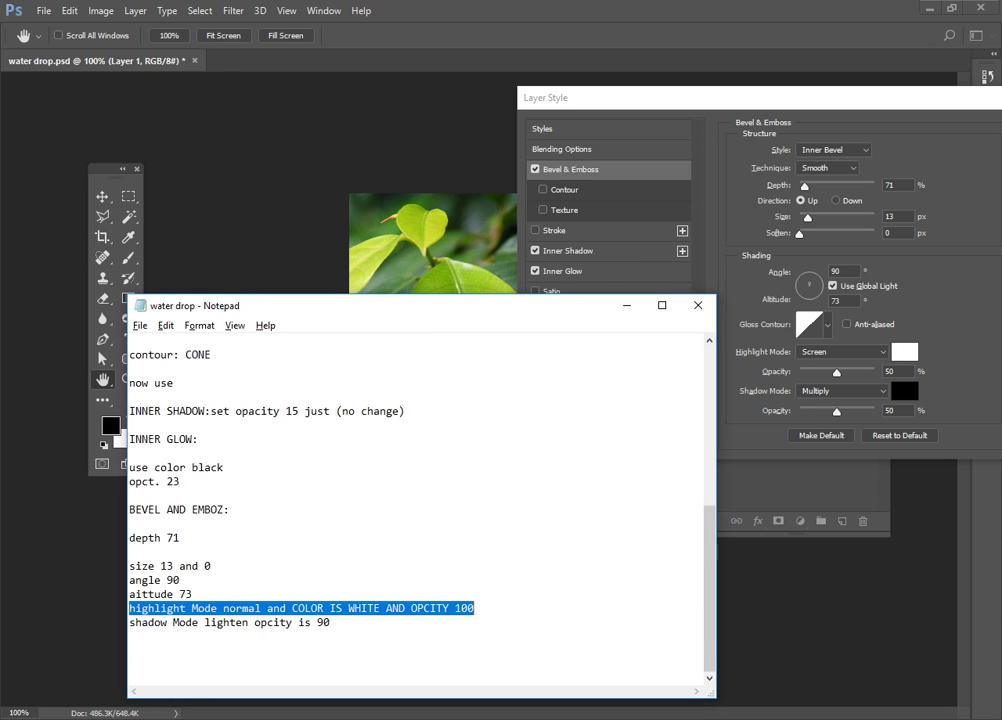
Set the bevel highlight to Normal mode at 100% opacity
{"action": "key", "text": "alt+Tab"}
{"action": "left_click", "coordinate": [843, 352]}
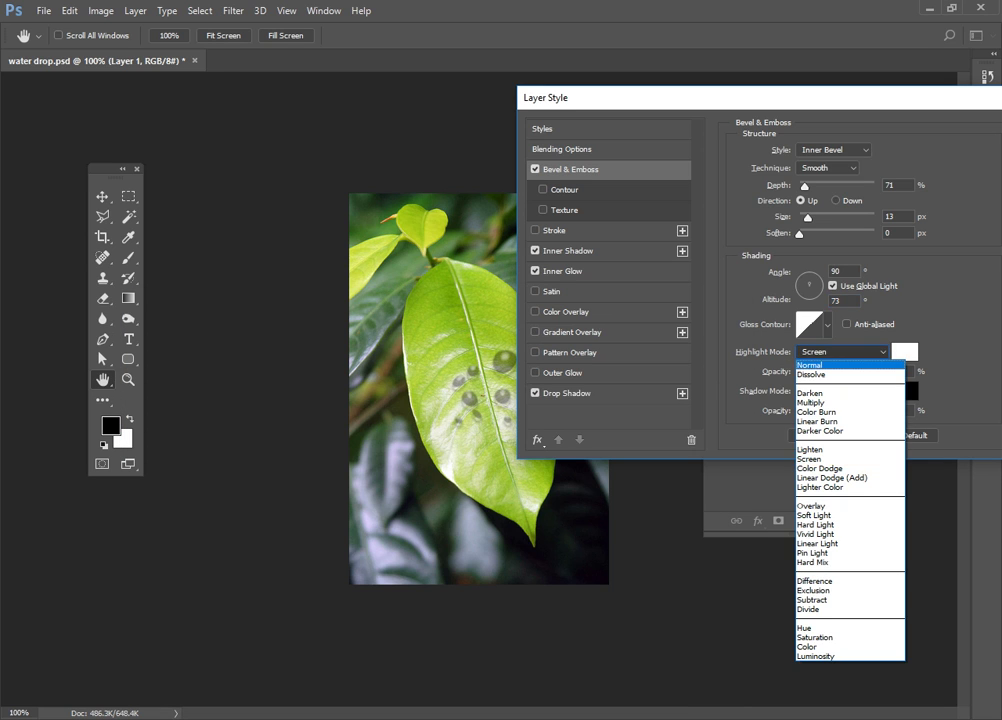
{"action": "left_click", "coordinate": [843, 372]}
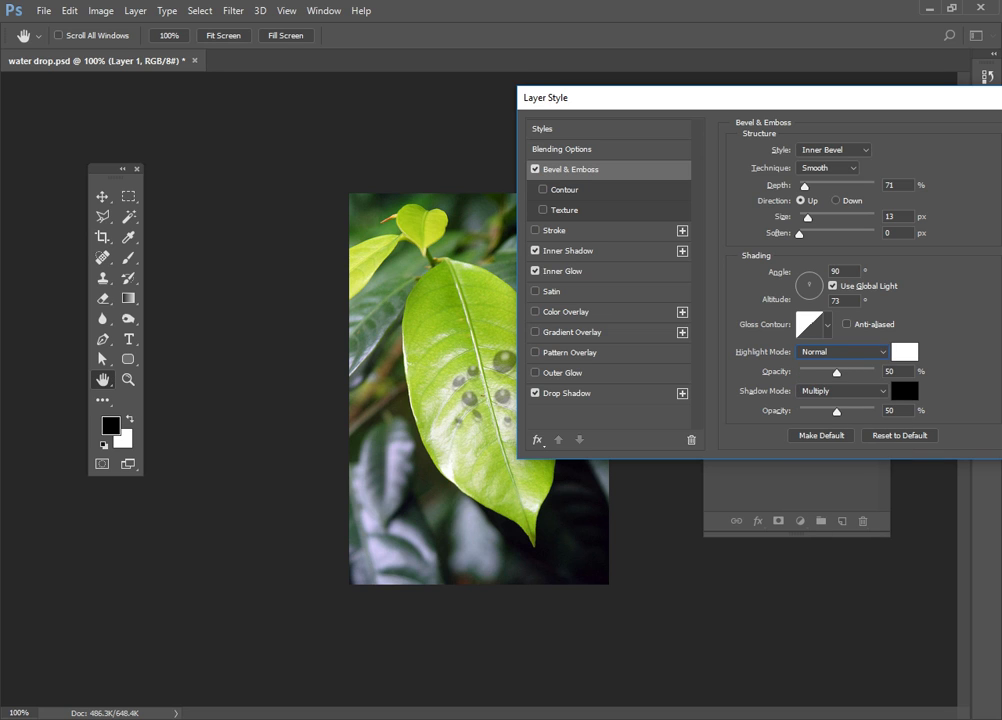
{"action": "key", "text": "Tab"}
{"action": "key", "text": "shift+Up"}
{"action": "key", "text": "shift+Up"}
{"action": "key", "text": "shift+Up"}
{"action": "key", "text": "alt+Tab"}
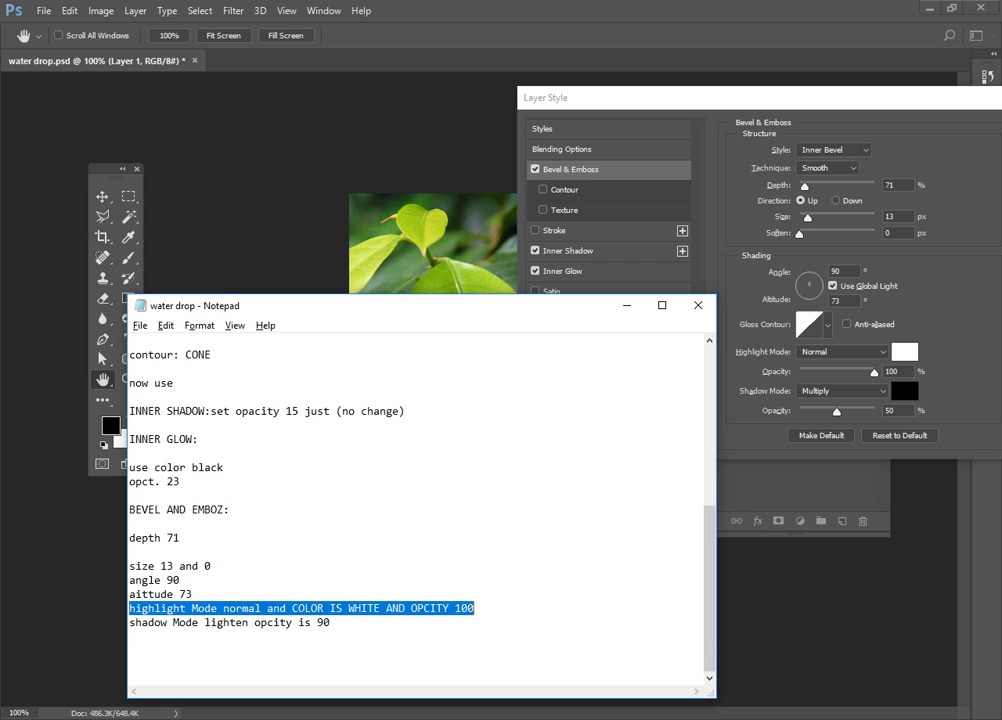
Set the bevel shadow to Lighten mode at 91% opacity
{"action": "key", "text": "Down"}
{"action": "key", "text": "shift+Home"}
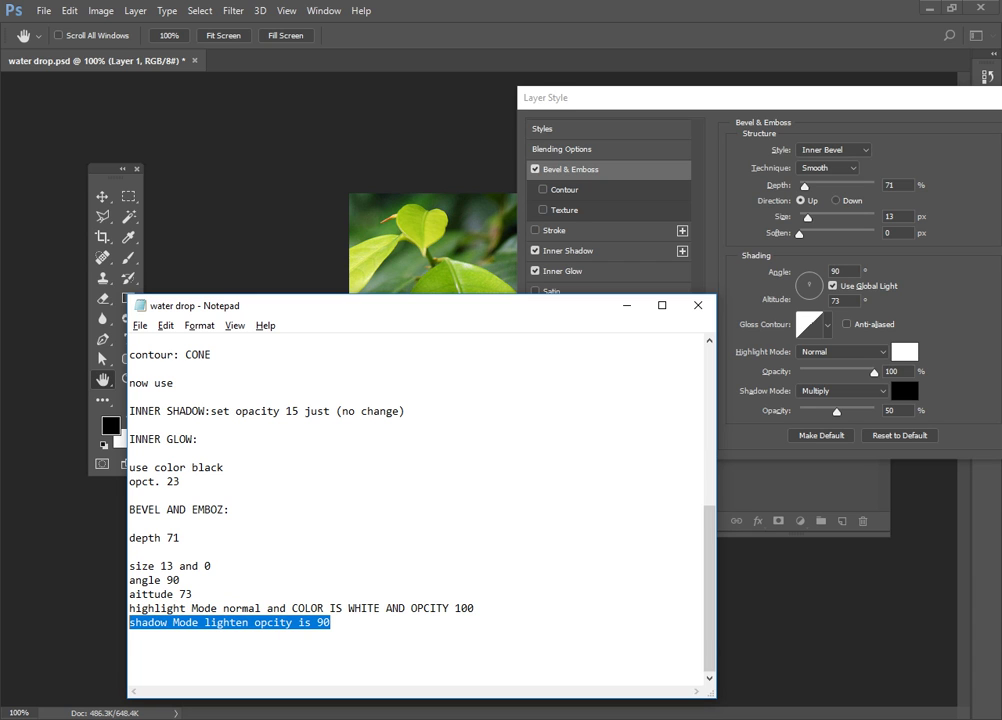
{"action": "key", "text": "alt+Tab"}
{"action": "left_click", "coordinate": [843, 391]}
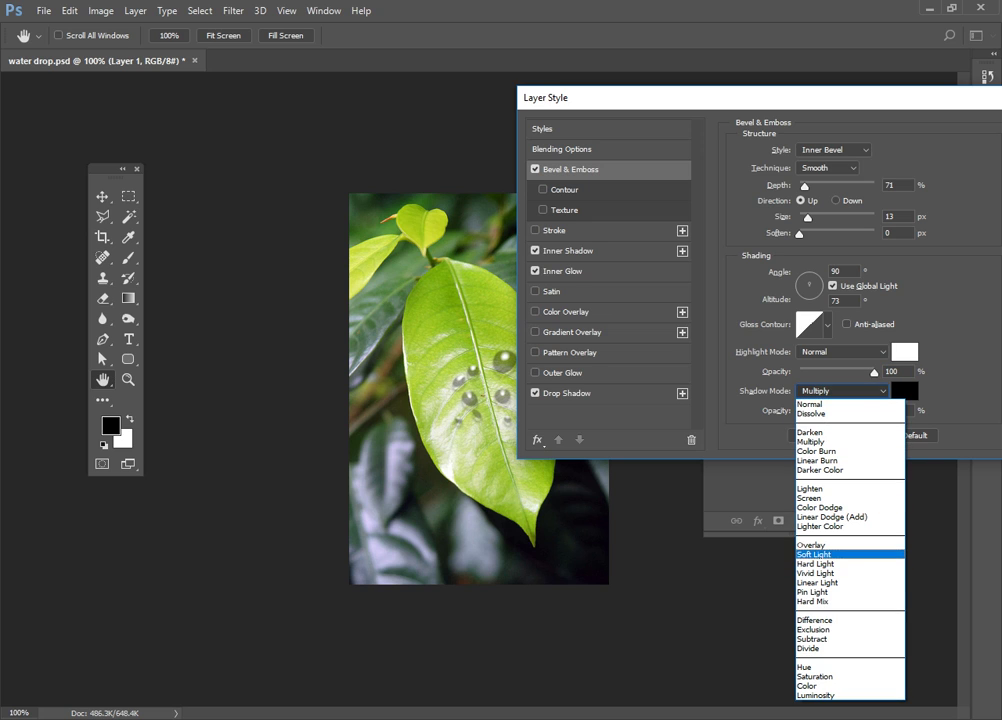
{"action": "key", "text": "Up"}
{"action": "key", "text": "Up"}
{"action": "key", "text": "Up"}
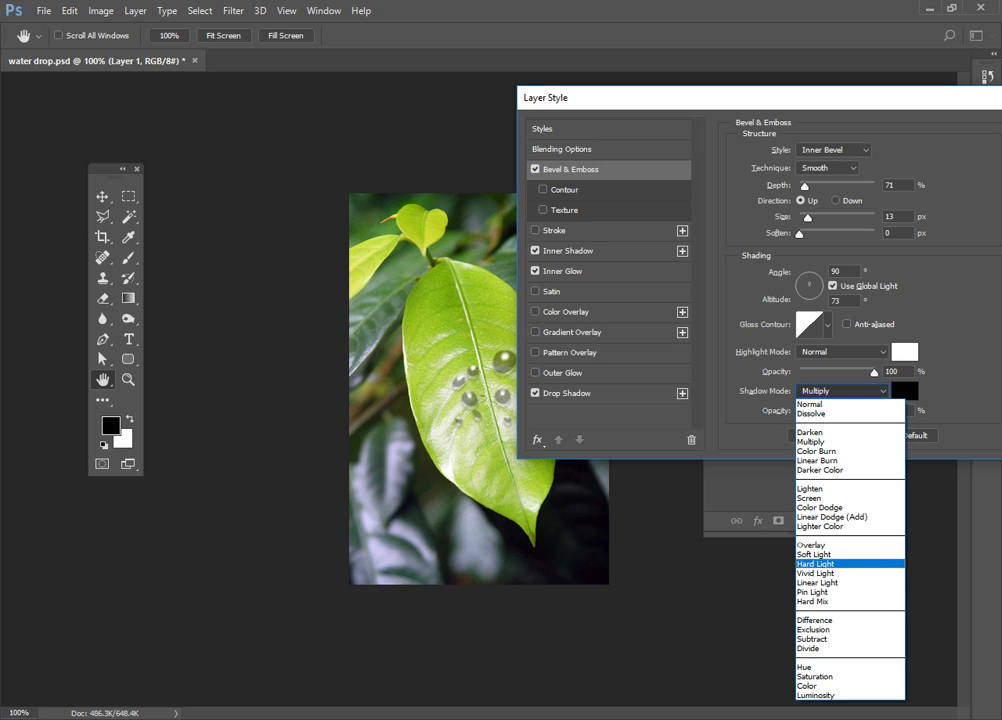
{"action": "key", "text": "Return"}
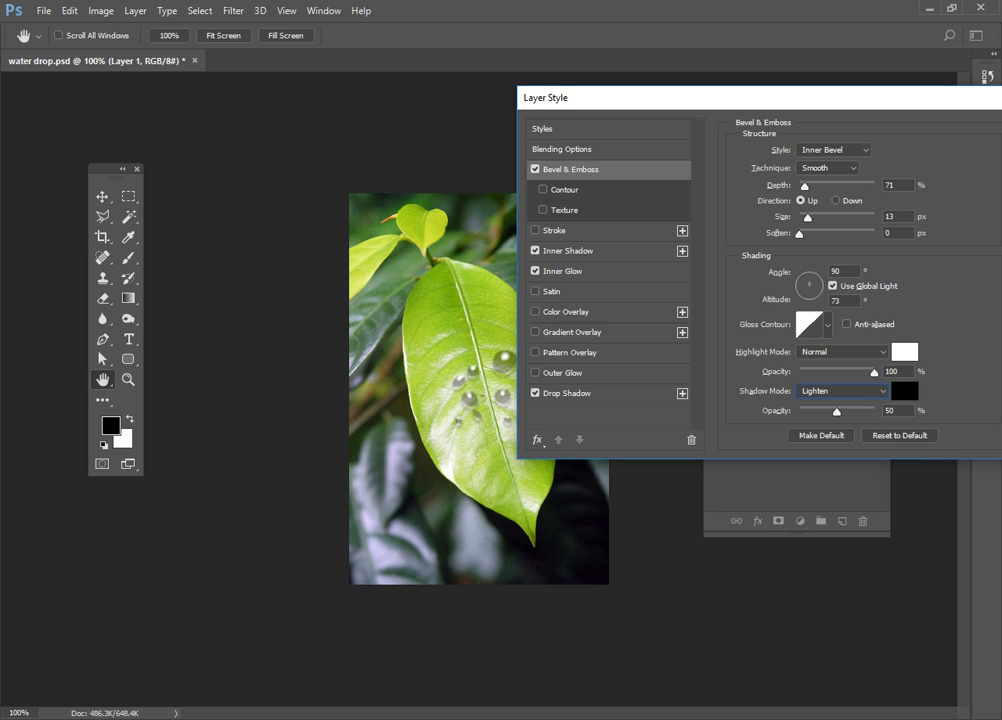
{"action": "key", "text": "Tab"}
{"action": "key", "text": "Up"}
{"action": "key", "text": "Up"}
{"action": "key", "text": "Up"}
{"action": "key", "text": "alt+Tab"}
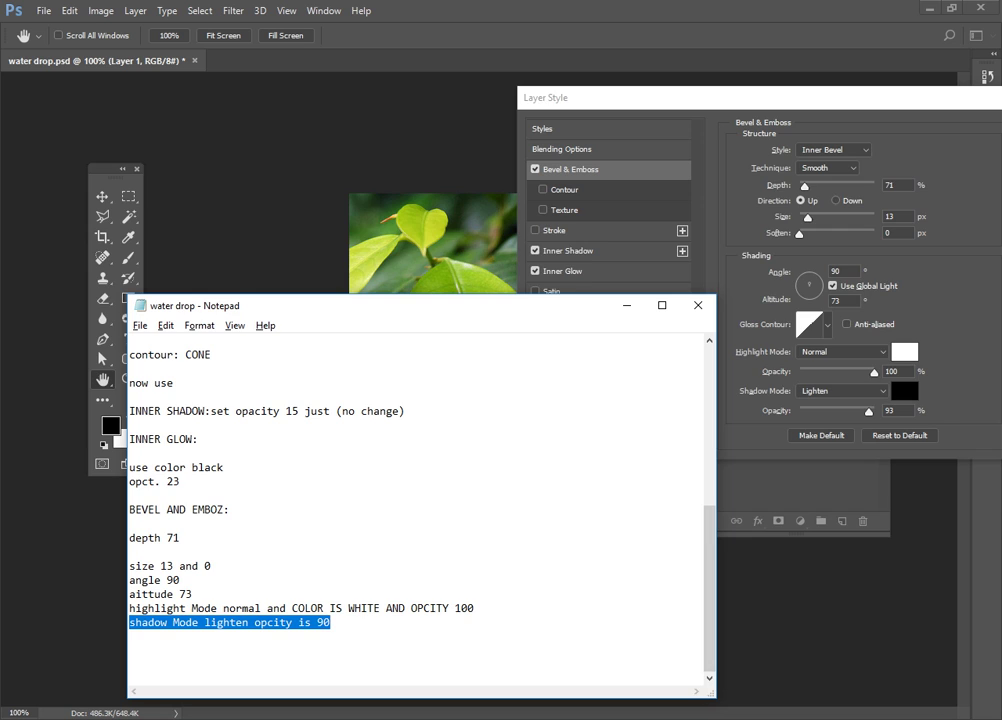
{"action": "key", "text": "alt+Tab"}
{"action": "key", "text": "Down"}
{"action": "key", "text": "Down"}
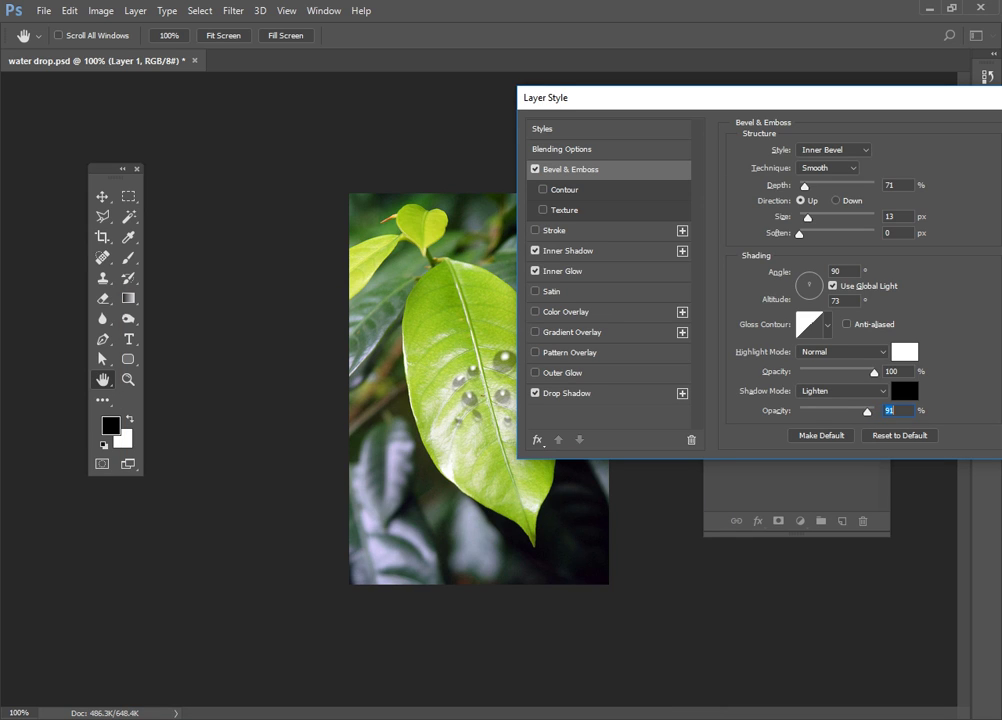
Recheck the highlight mode value in the notes against the settings
{"action": "key", "text": "alt+Tab"}
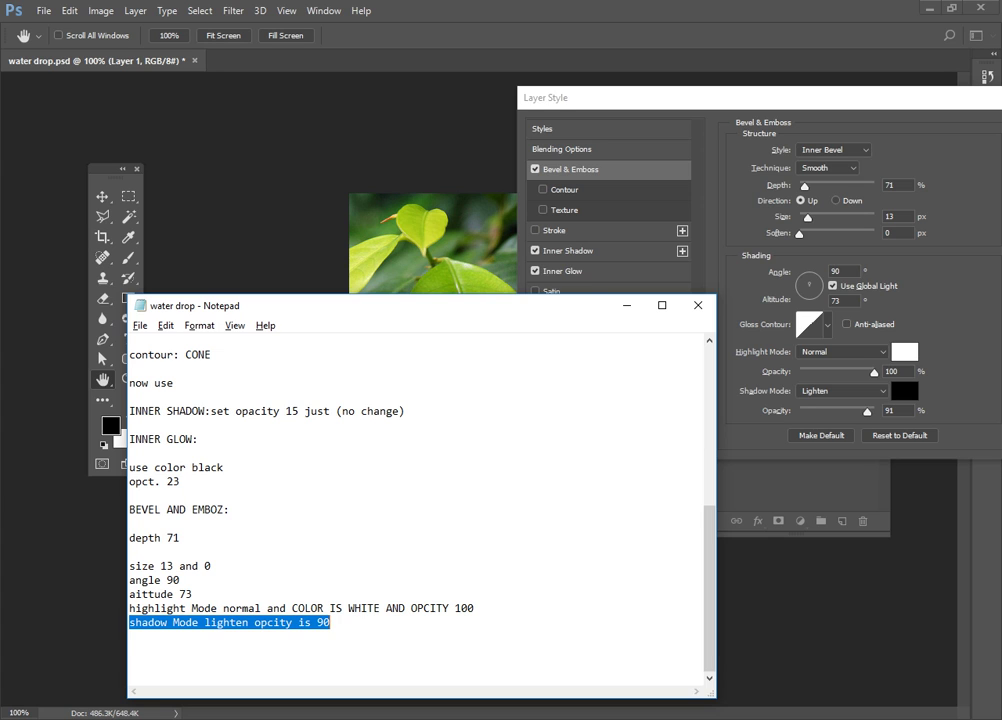
{"action": "key", "text": "alt+Tab"}
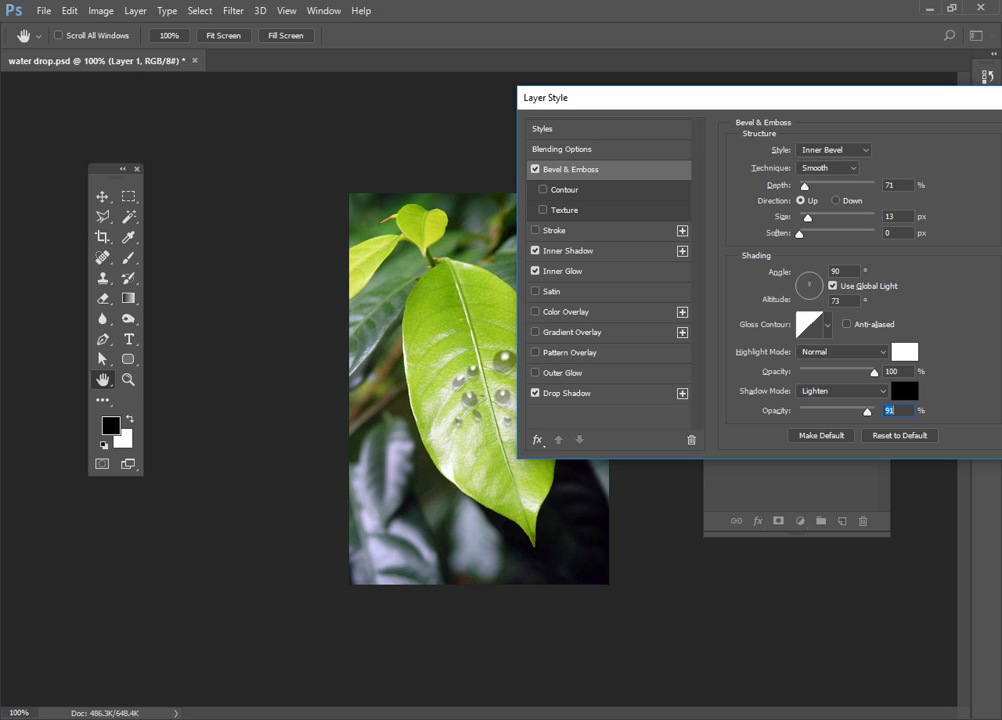
{"action": "key", "text": "alt+Tab"}
{"action": "left_click_drag", "start_coordinate": [223, 608], "coordinate": [284, 608]}
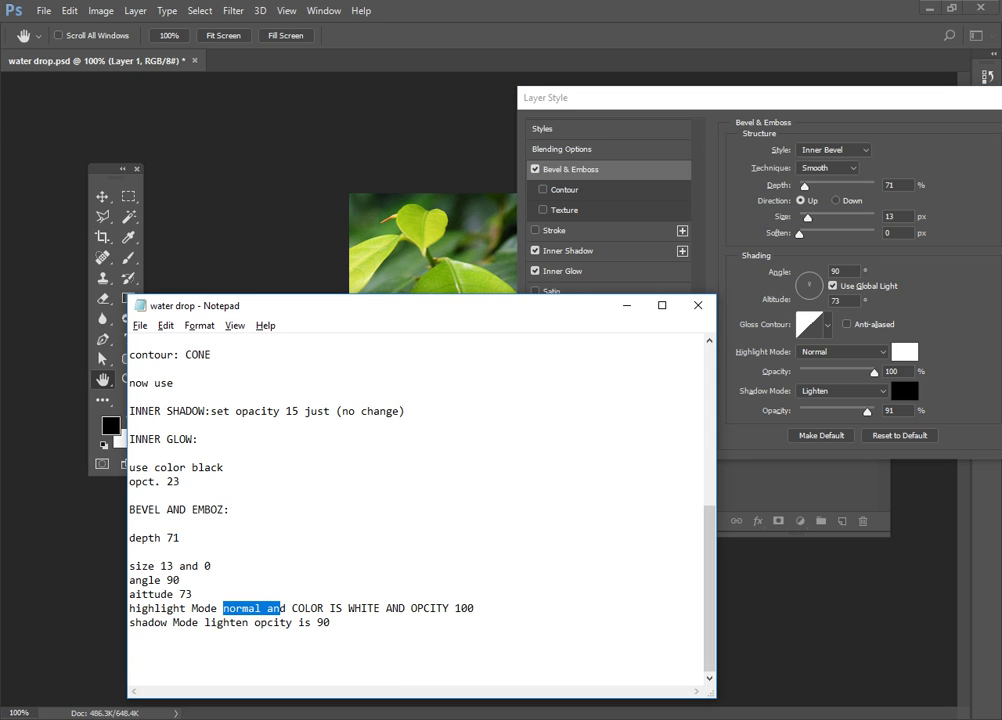
{"action": "key", "text": "alt+Tab"}
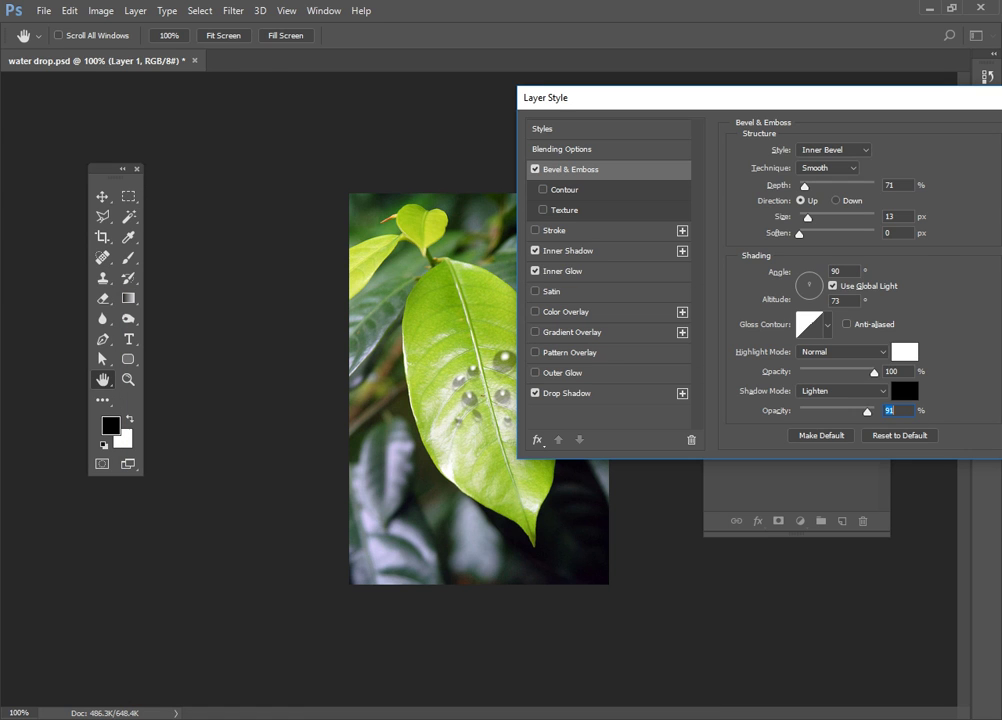
Reduce Inner Shadow distance and size to 0 px, keeping 15% opacity
{"action": "left_click", "coordinate": [600, 251]}
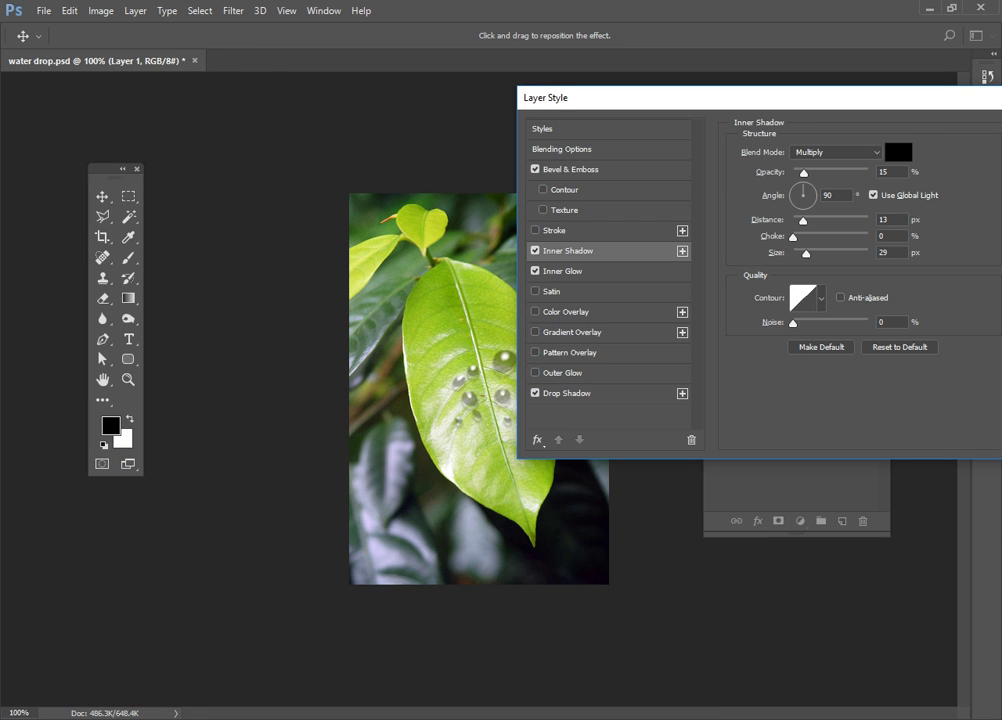
{"action": "key", "text": "alt+Tab"}
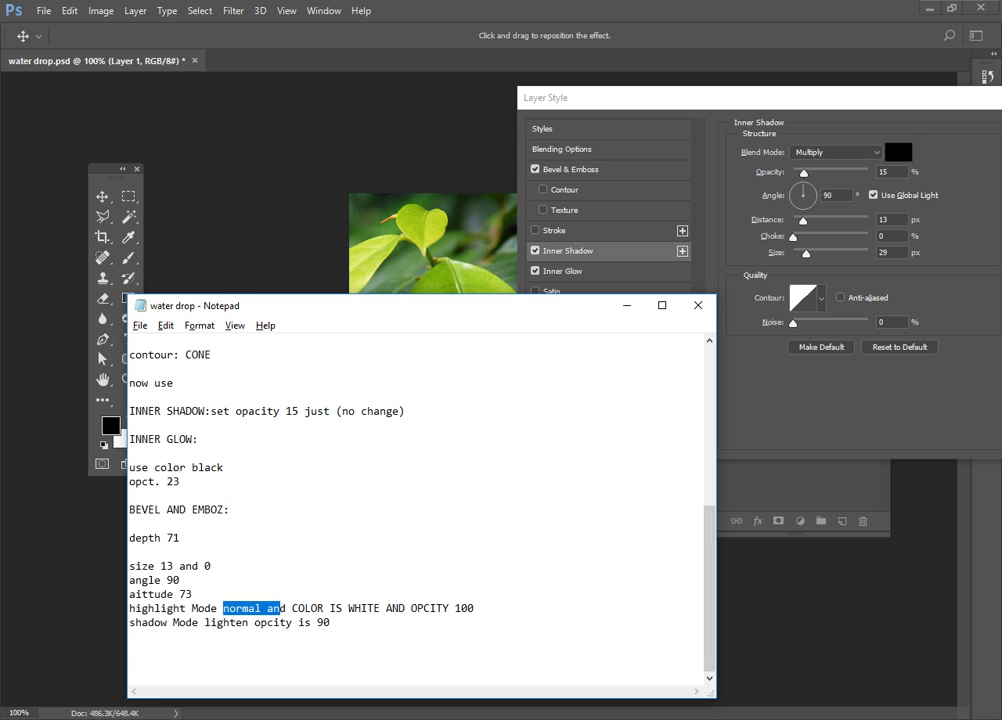
{"action": "key", "text": "alt+Tab"}
{"action": "key", "text": "Down"}
{"action": "key", "text": "Down"}
{"action": "key", "text": "Down"}
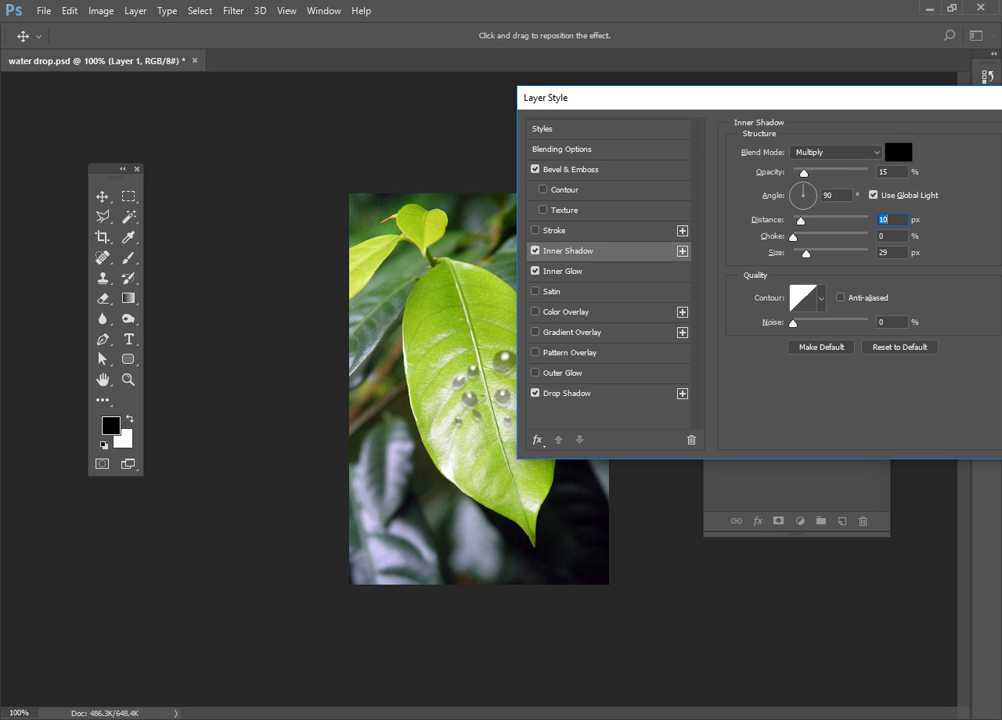
{"action": "key", "text": "Down"}
{"action": "key", "text": "Down"}
{"action": "key", "text": "Down"}
{"action": "key", "text": "Tab"}
{"action": "key", "text": "Tab"}
{"action": "key", "text": "shift+Down"}
{"action": "key", "text": "shift+Down"}
{"action": "key", "text": "shift+Down"}
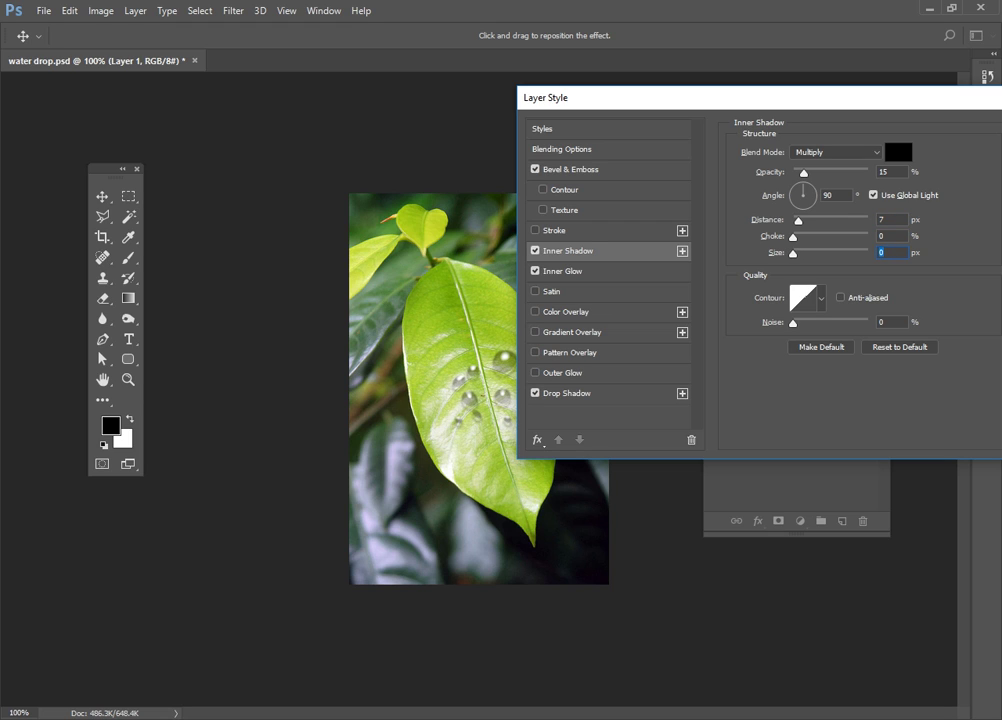
{"action": "key", "text": "shift+Tab"}
{"action": "key", "text": "shift+Tab"}
{"action": "key", "text": "shift+Down"}
{"action": "key", "text": "alt+Tab"}
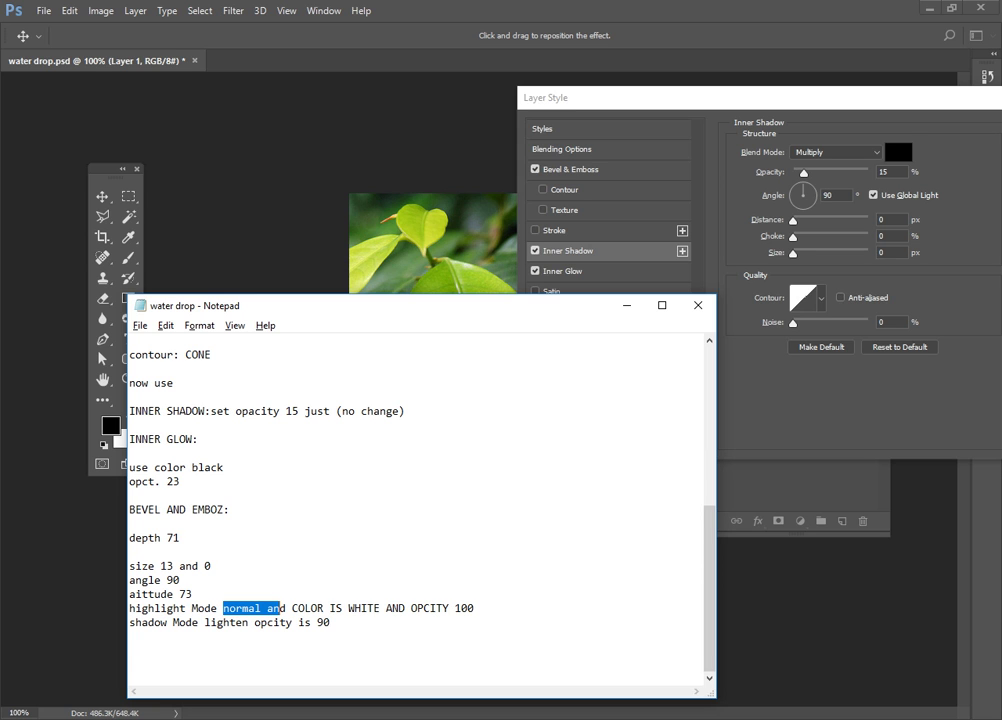
{"action": "key", "text": "alt+Tab"}
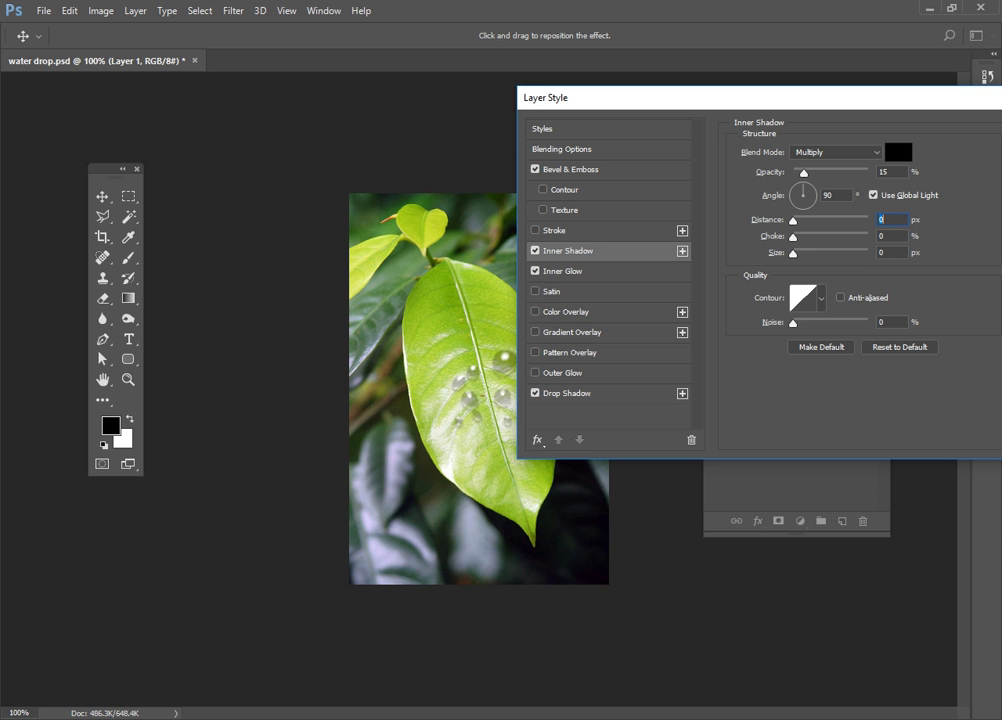
Set the Inner Glow size and choke both to 0
{"action": "left_click", "coordinate": [563, 271]}
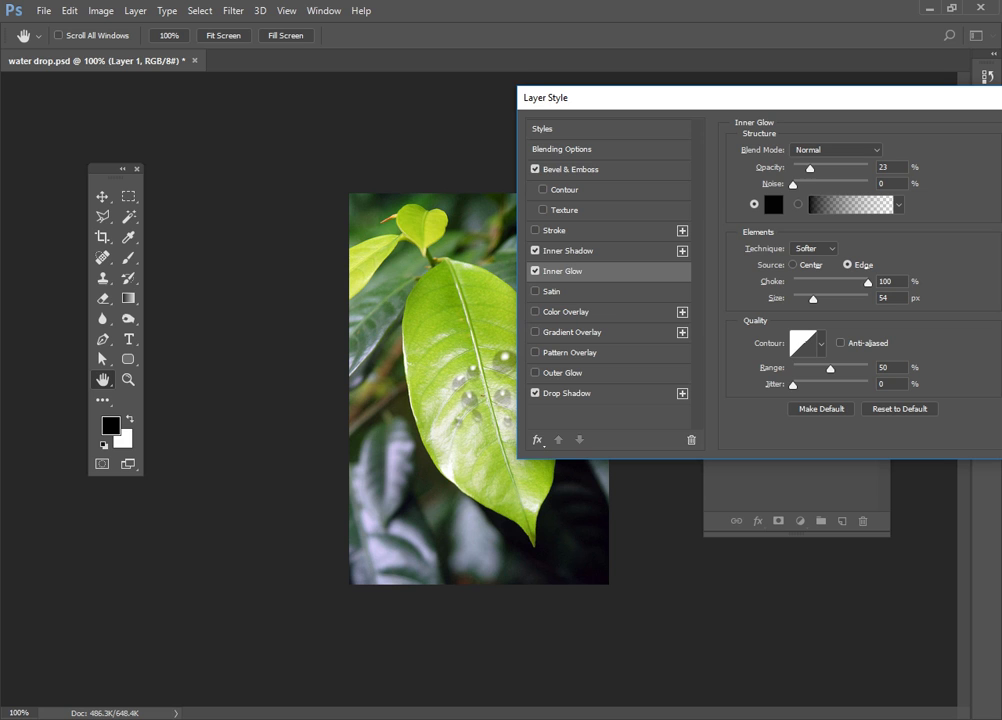
{"action": "key", "text": "alt+Tab"}
{"action": "type", "text": "210"}
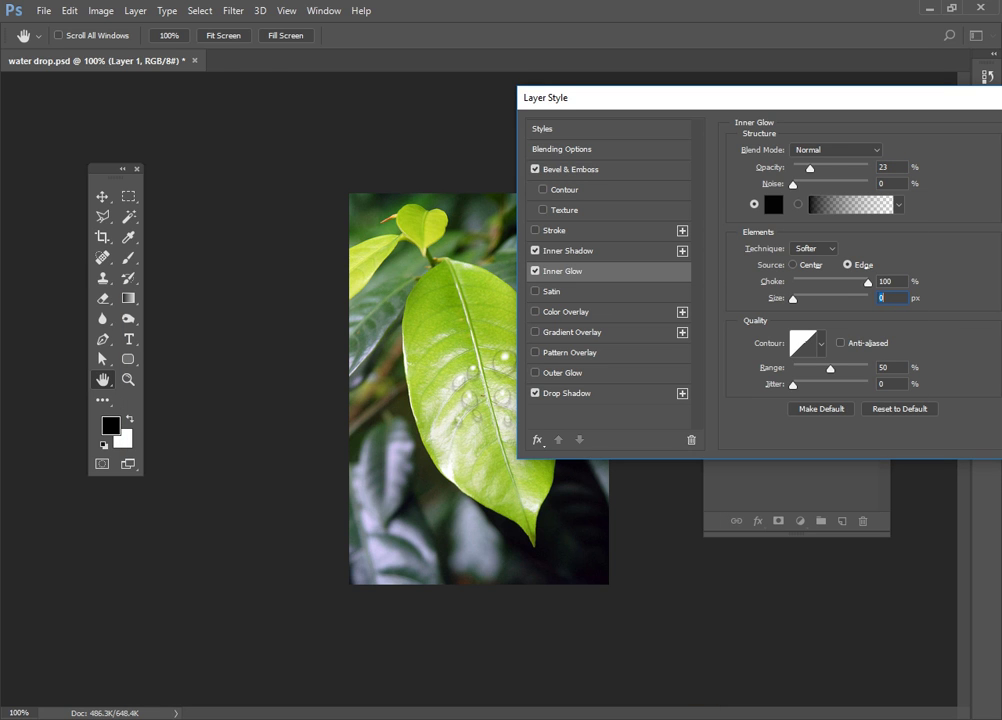
{"action": "key", "text": "shift+Tab"}
{"action": "type", "text": "0"}
Apply the layer styles and toggle Layer 1's visibility to compare the drops
{"action": "left_click_drag", "start_coordinate": [650, 97], "coordinate": [410, 92]}
{"action": "key", "text": "Return"}
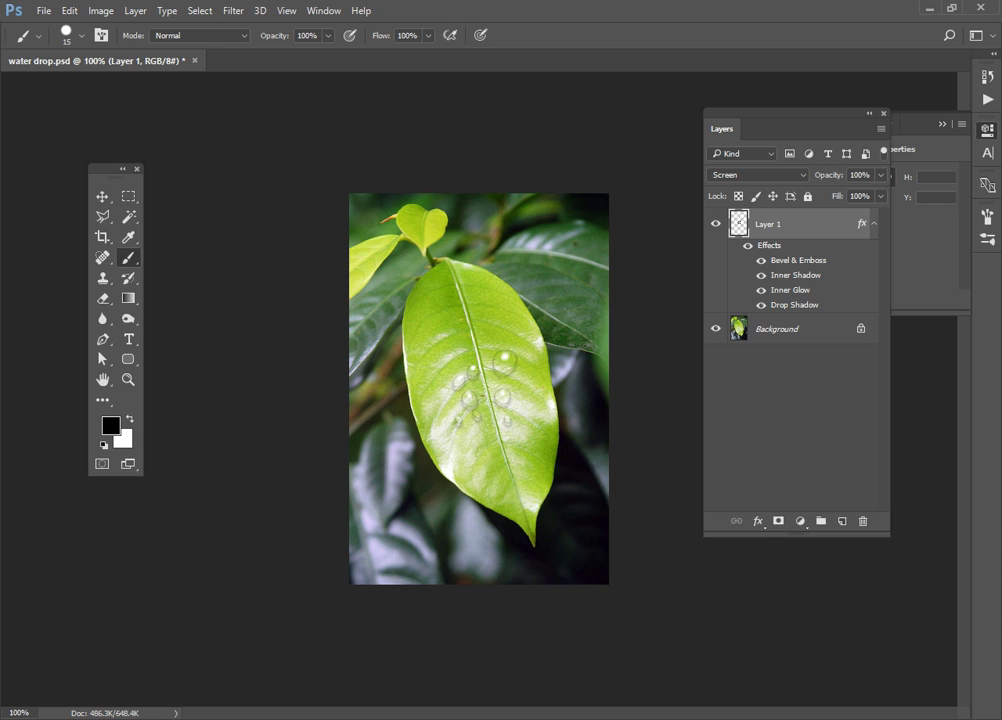
{"action": "left_click", "coordinate": [715, 224]}
{"action": "left_click", "coordinate": [715, 224]}
{"action": "left_click", "coordinate": [715, 224]}
{"action": "left_click", "coordinate": [715, 224]}
Paint a few test drops on the leaf, then undo those strokes
{"action": "mouse_move", "coordinate": [497, 320]}
{"action": "left_mouse_down"}
{"action": "mouse_move", "coordinate": [513, 356]}
{"action": "mouse_move", "coordinate": [495, 385]}
{"action": "mouse_move", "coordinate": [510, 403]}
{"action": "mouse_move", "coordinate": [493, 450]}
{"action": "mouse_move", "coordinate": [468, 372]}
{"action": "left_mouse_up"}
{"action": "left_click_drag", "start_coordinate": [458, 278], "coordinate": [503, 303]}
{"action": "left_click_drag", "start_coordinate": [495, 333], "coordinate": [503, 353]}
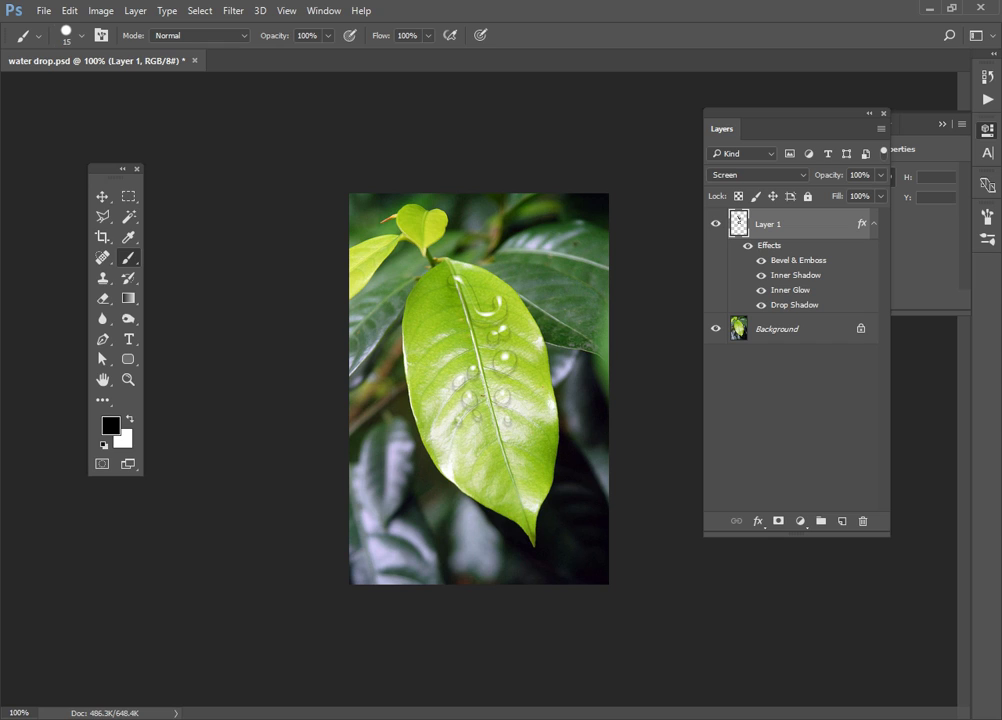
{"action": "left_click_drag", "start_coordinate": [450, 290], "coordinate": [427, 380]}
{"action": "left_click_drag", "start_coordinate": [425, 315], "coordinate": [412, 400]}
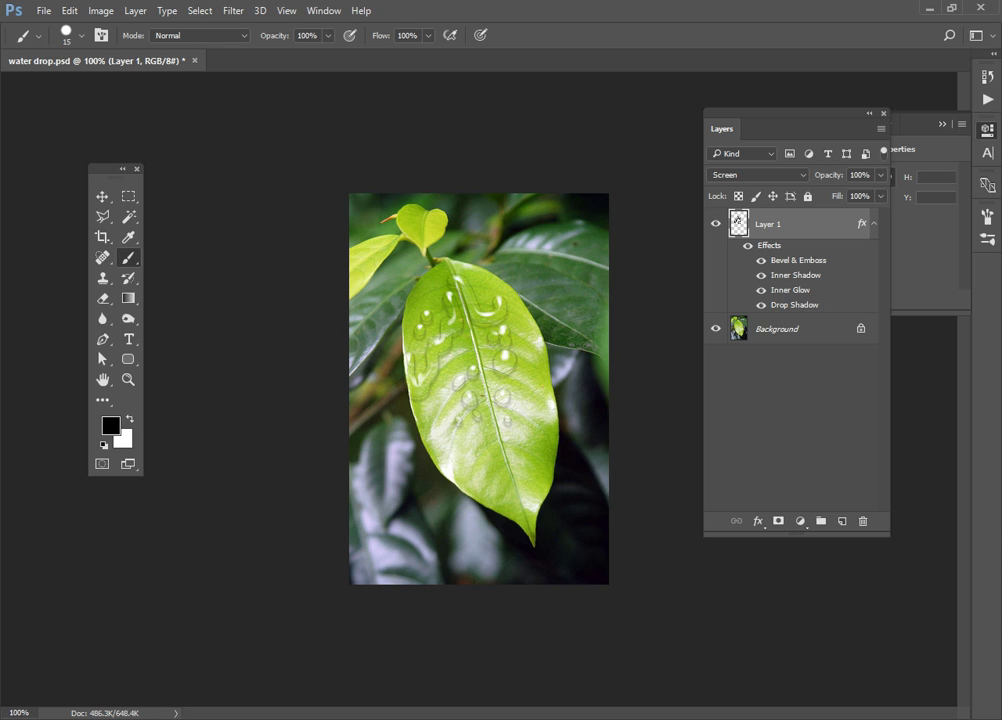
{"action": "key", "text": "ctrl+alt+z"}
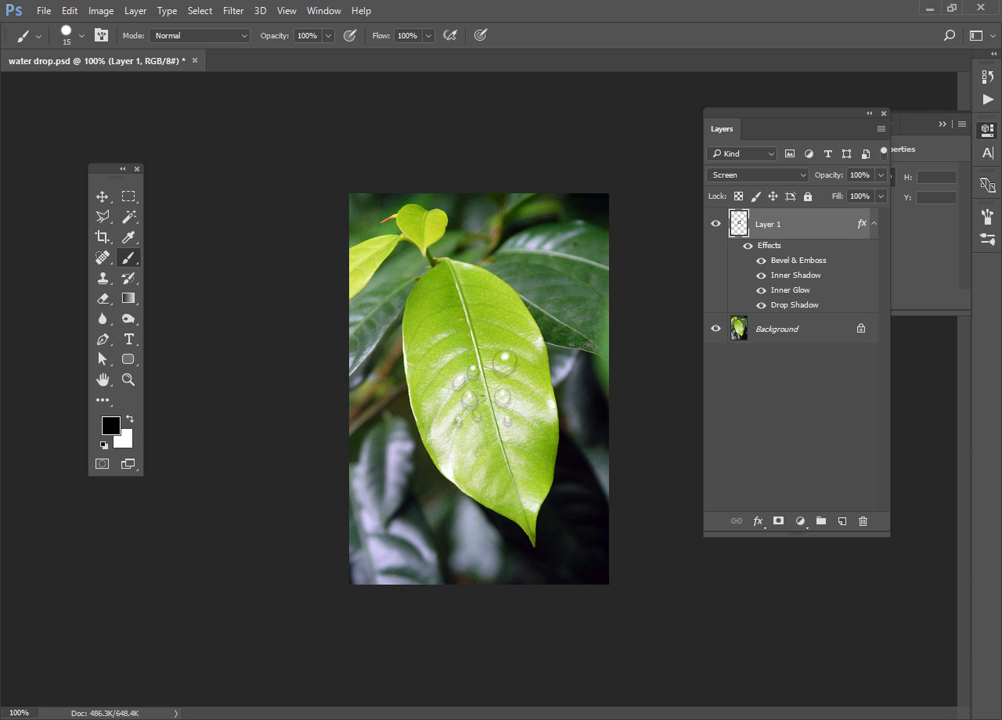
{"action": "left_click_drag", "start_coordinate": [493, 288], "coordinate": [478, 324]}
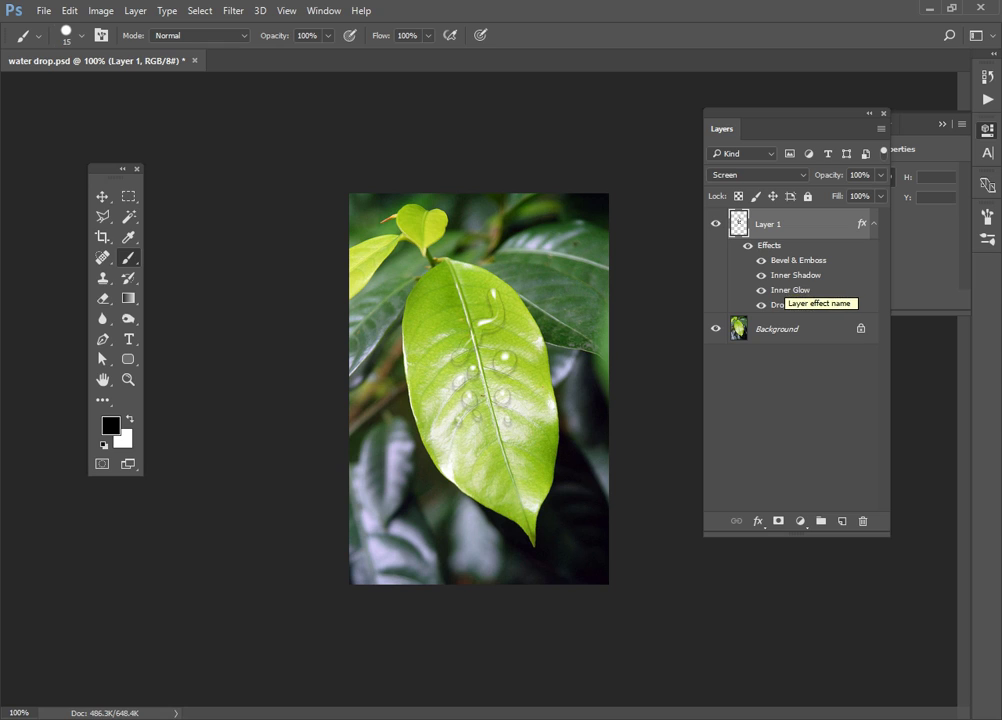
{"action": "key", "text": "ctrl+z"}
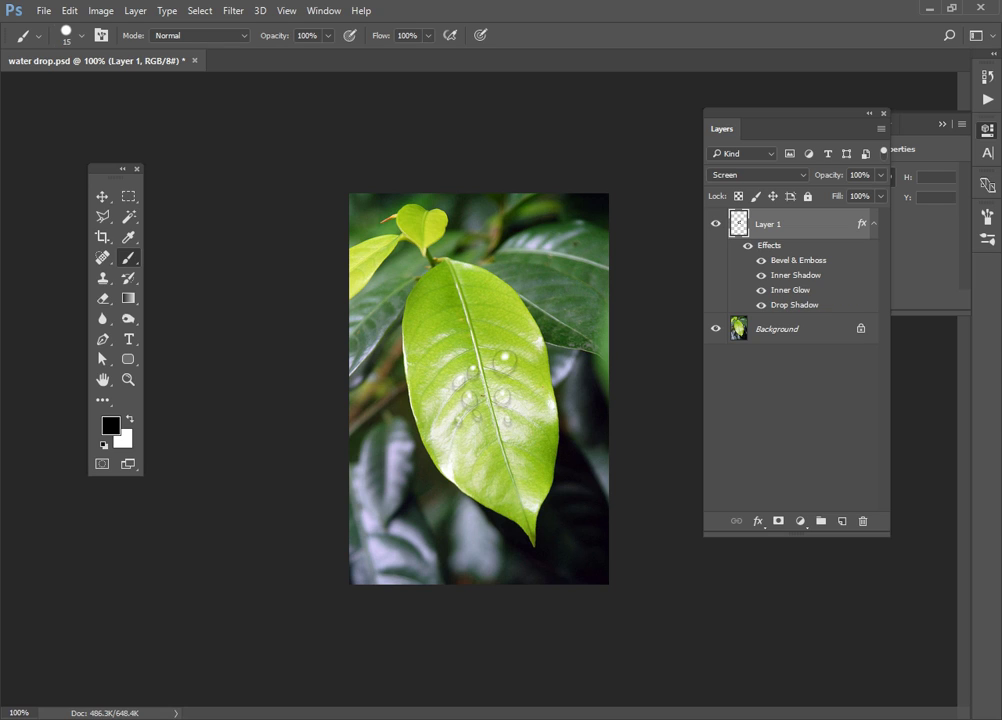